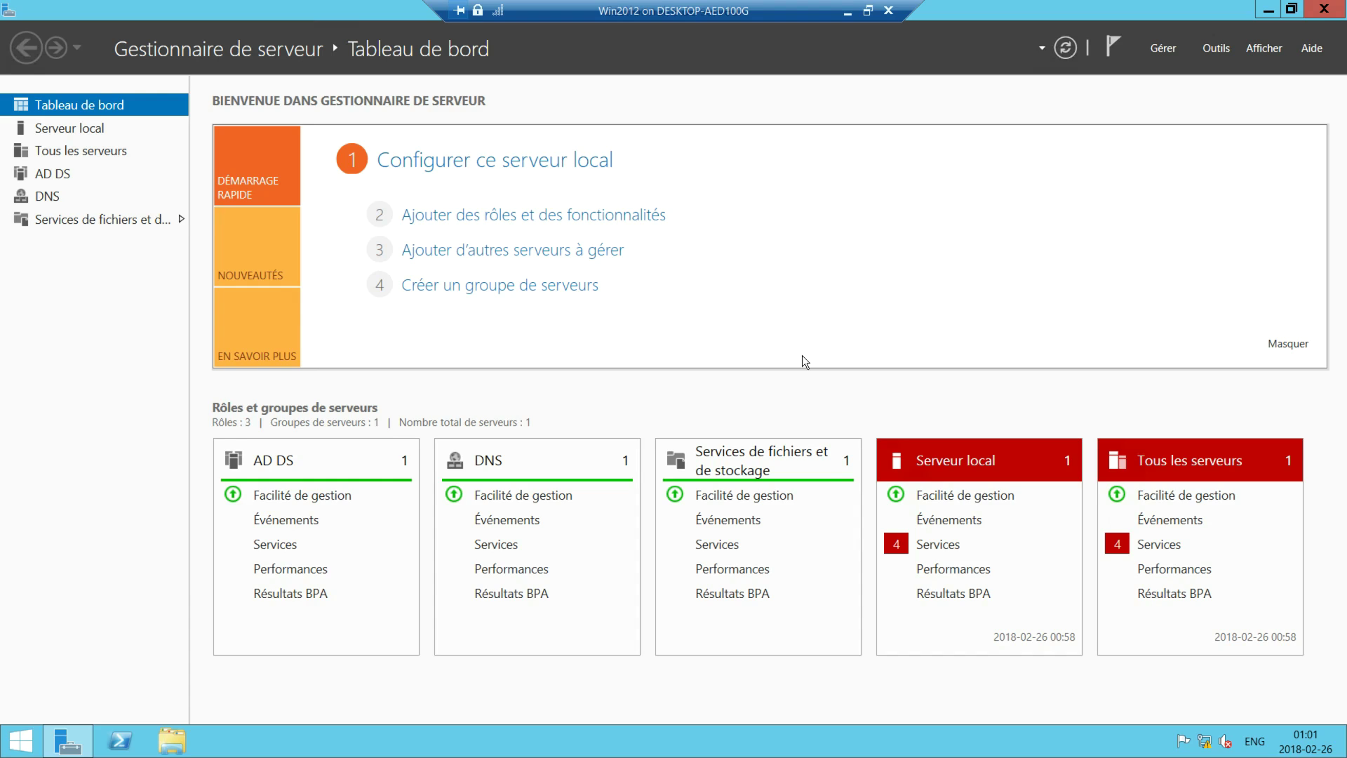
Create a new folder named Profil at the root of the Partage (D:) drive.
left_click(172, 740)
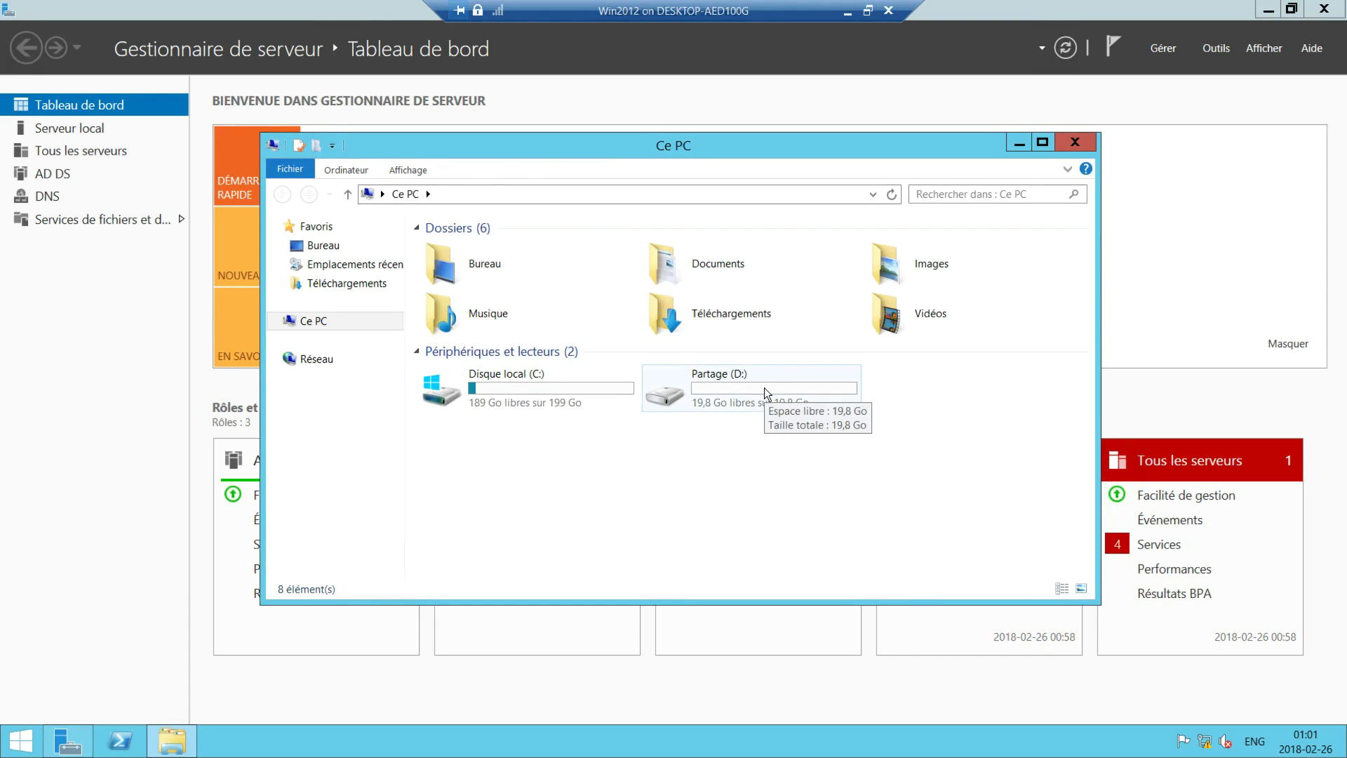
double_click(764, 387)
right_click(457, 288)
left_click(518, 464)
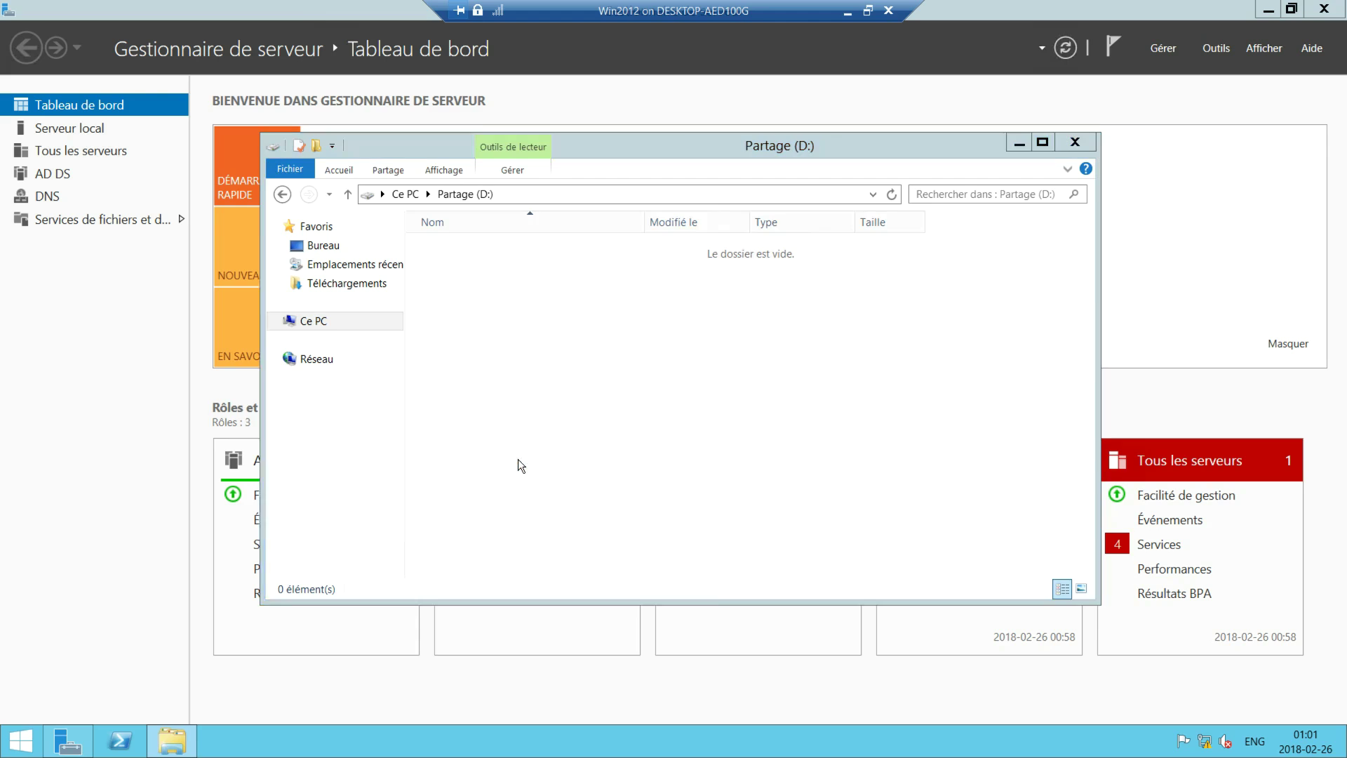
left_click(685, 226)
right_click(502, 305)
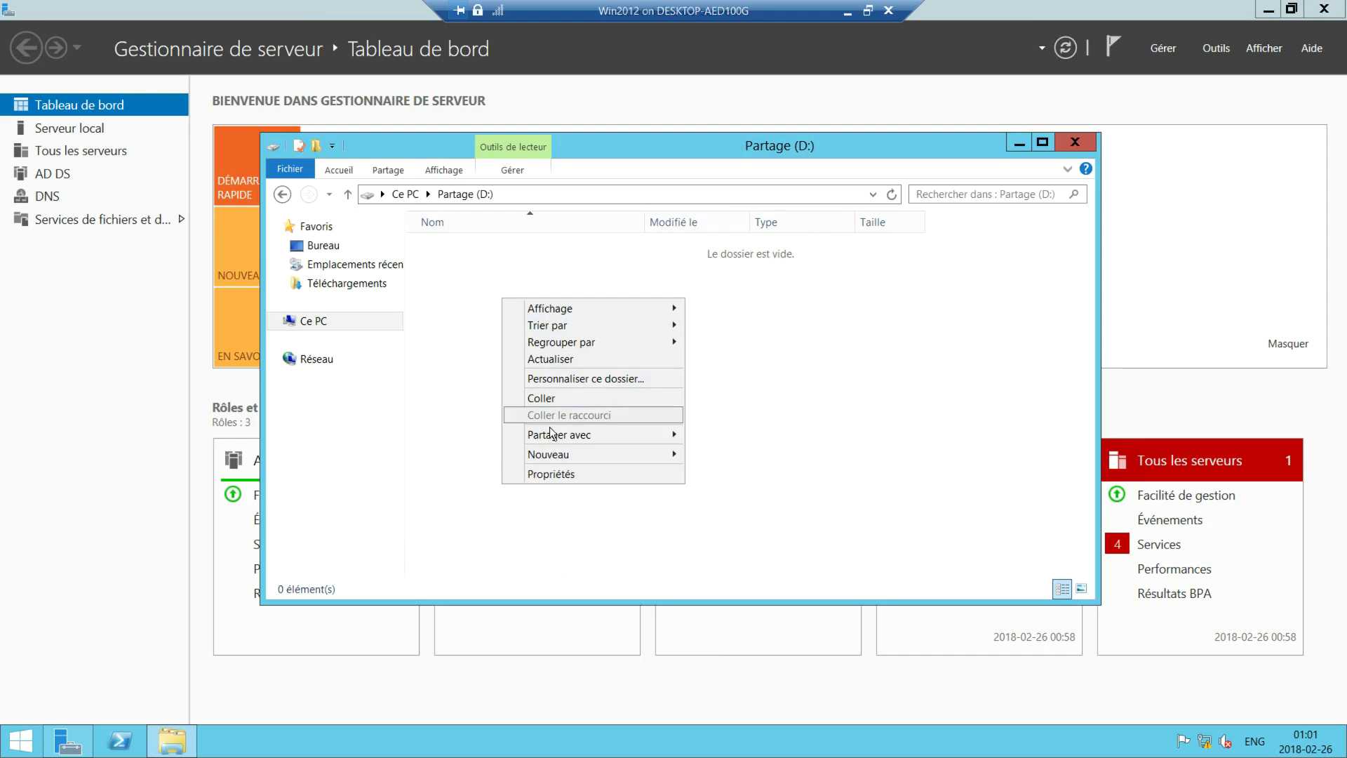
mouse_move(559, 456)
left_click(726, 453)
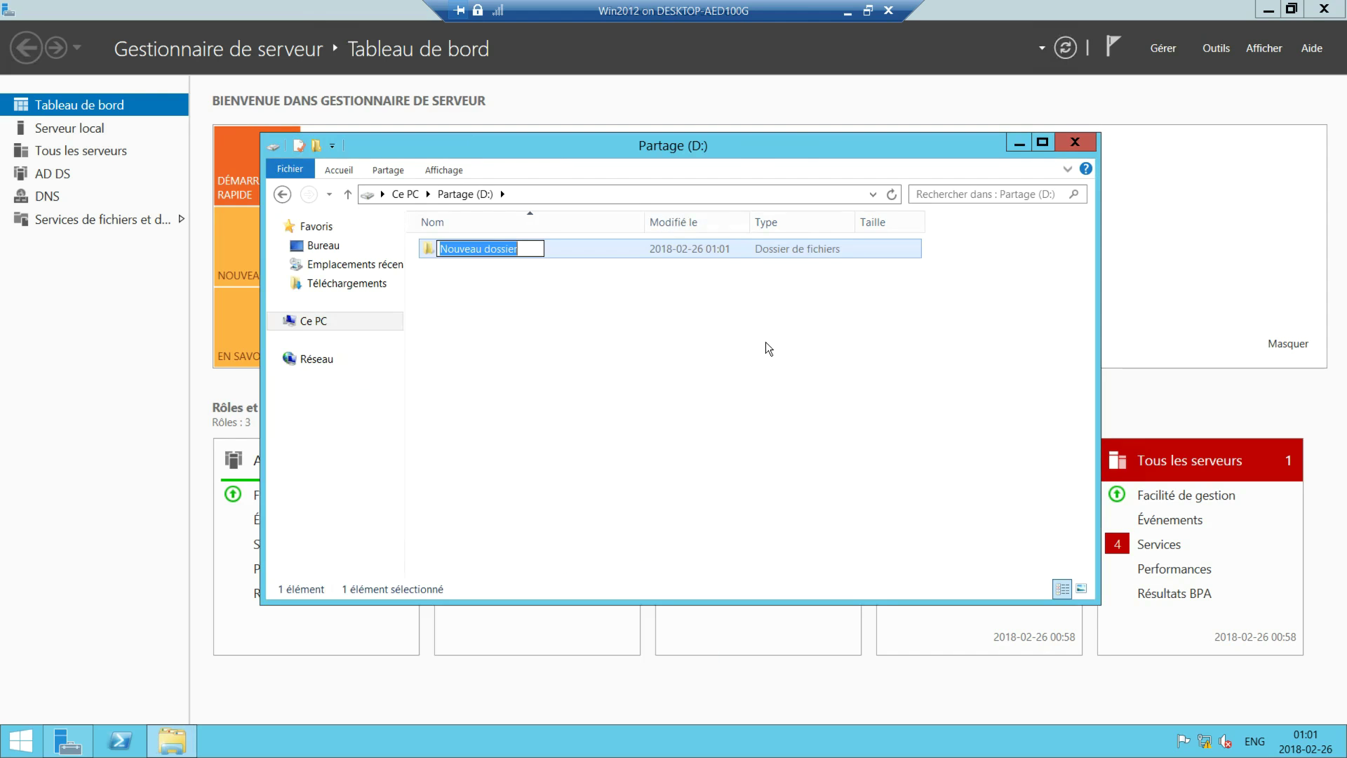
type("Profil")
left_click(715, 403)
Enable advanced sharing for the Profil folder and set its share name to Profil$.
left_click(460, 250)
right_click(460, 250)
left_click(533, 494)
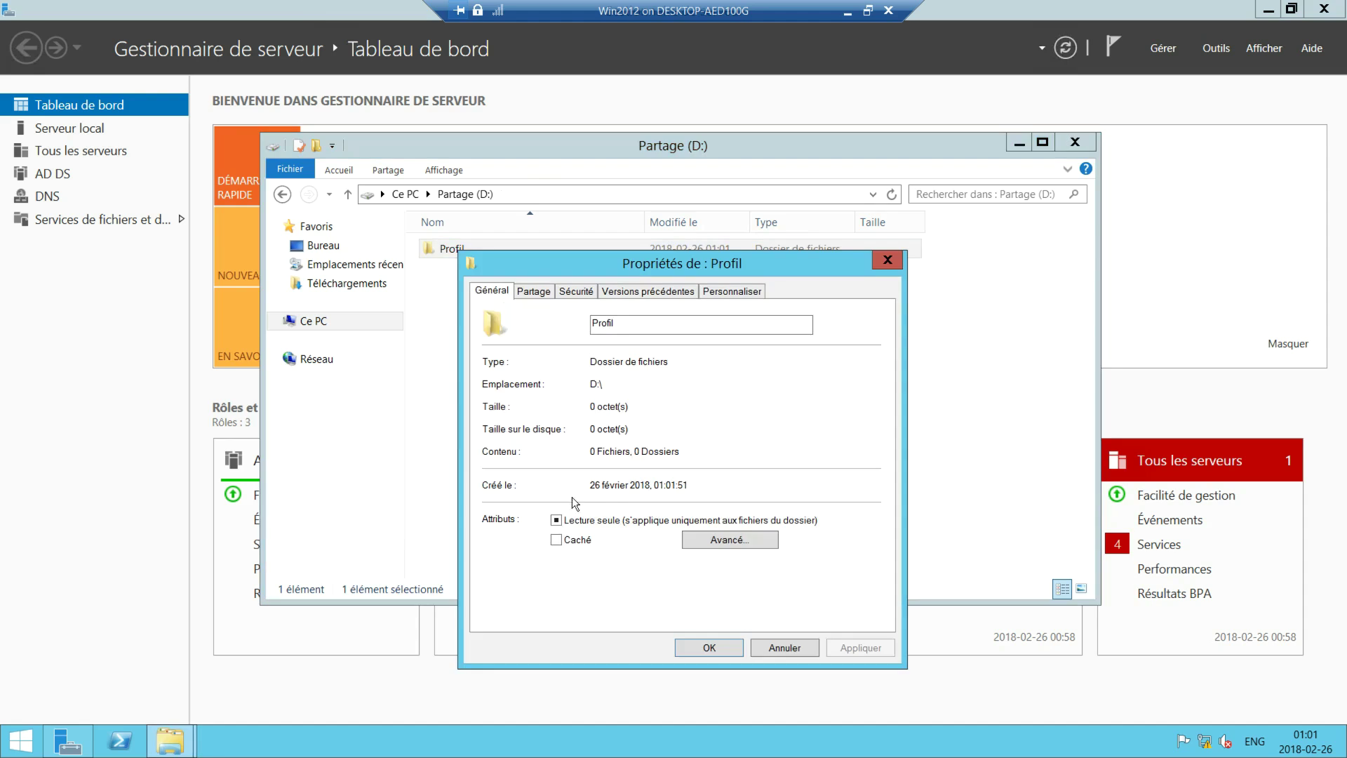
left_click(533, 291)
left_click(598, 498)
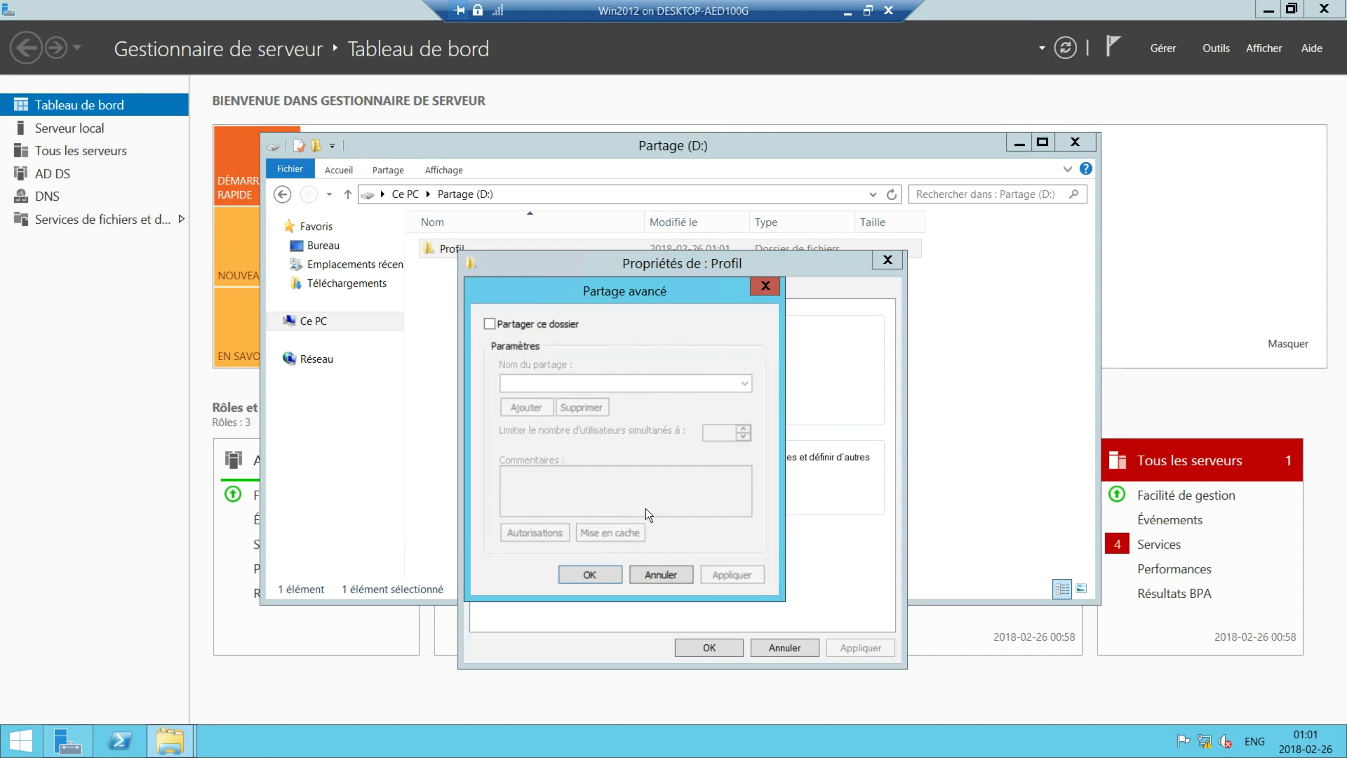
left_click(489, 325)
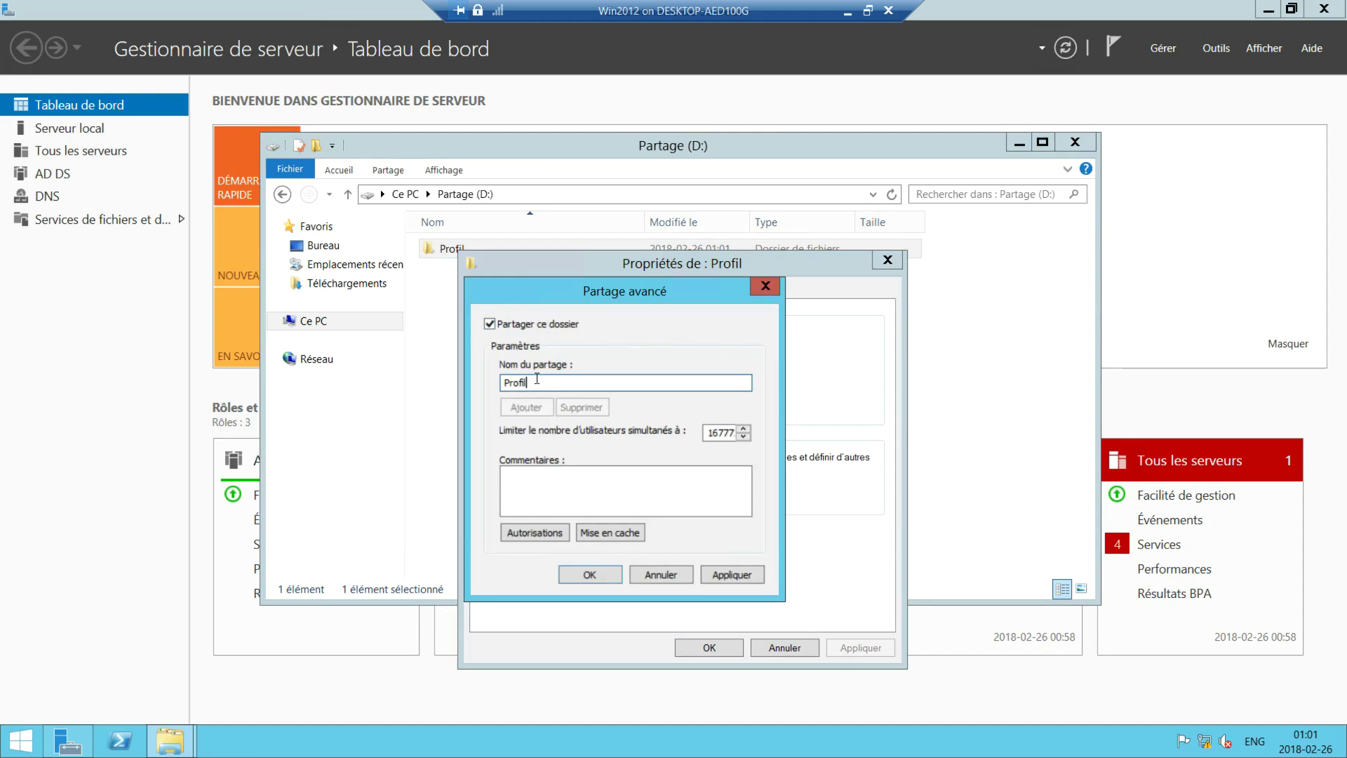
type("$")
In the Profil$ share permissions, replace Tout le monde with the Administrateurs group and allow it Contrôle total.
left_click(542, 535)
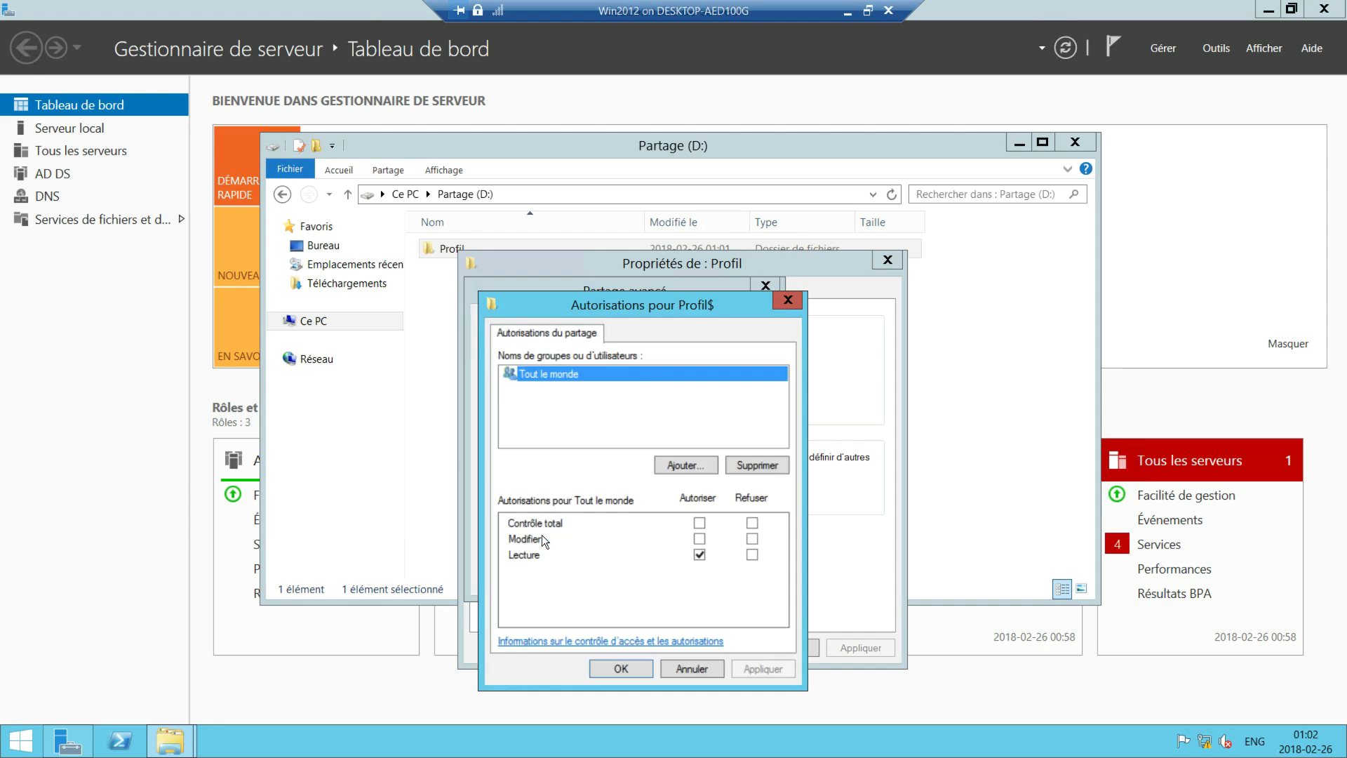
left_click(768, 464)
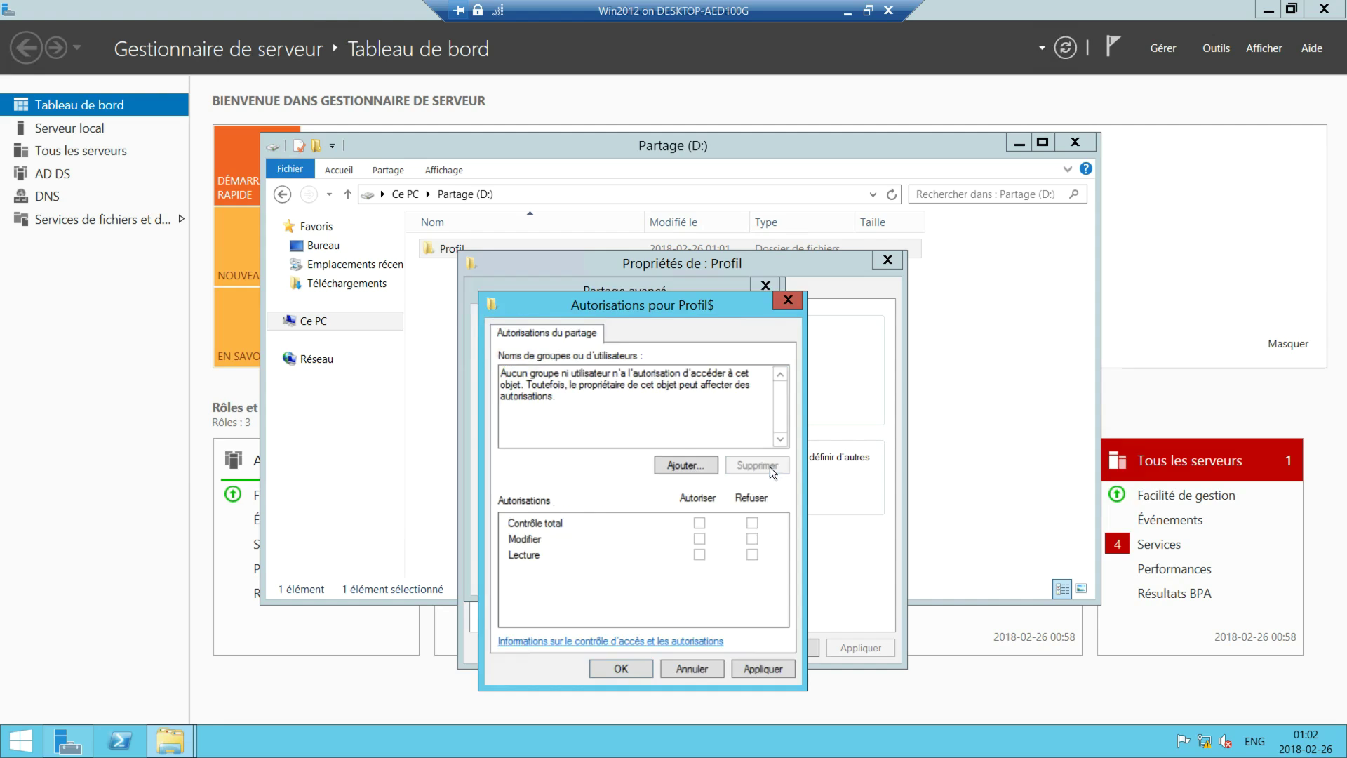
left_click(686, 465)
type("admin")
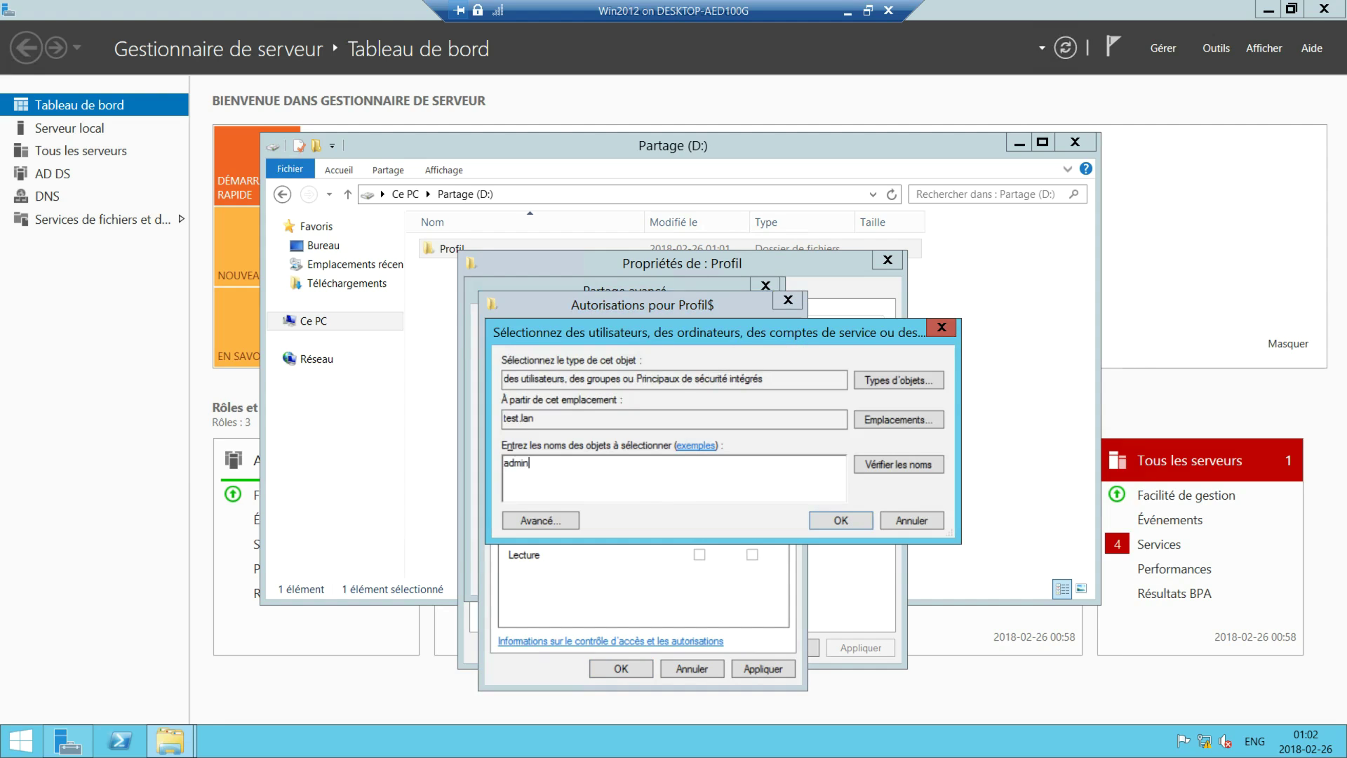
left_click(912, 468)
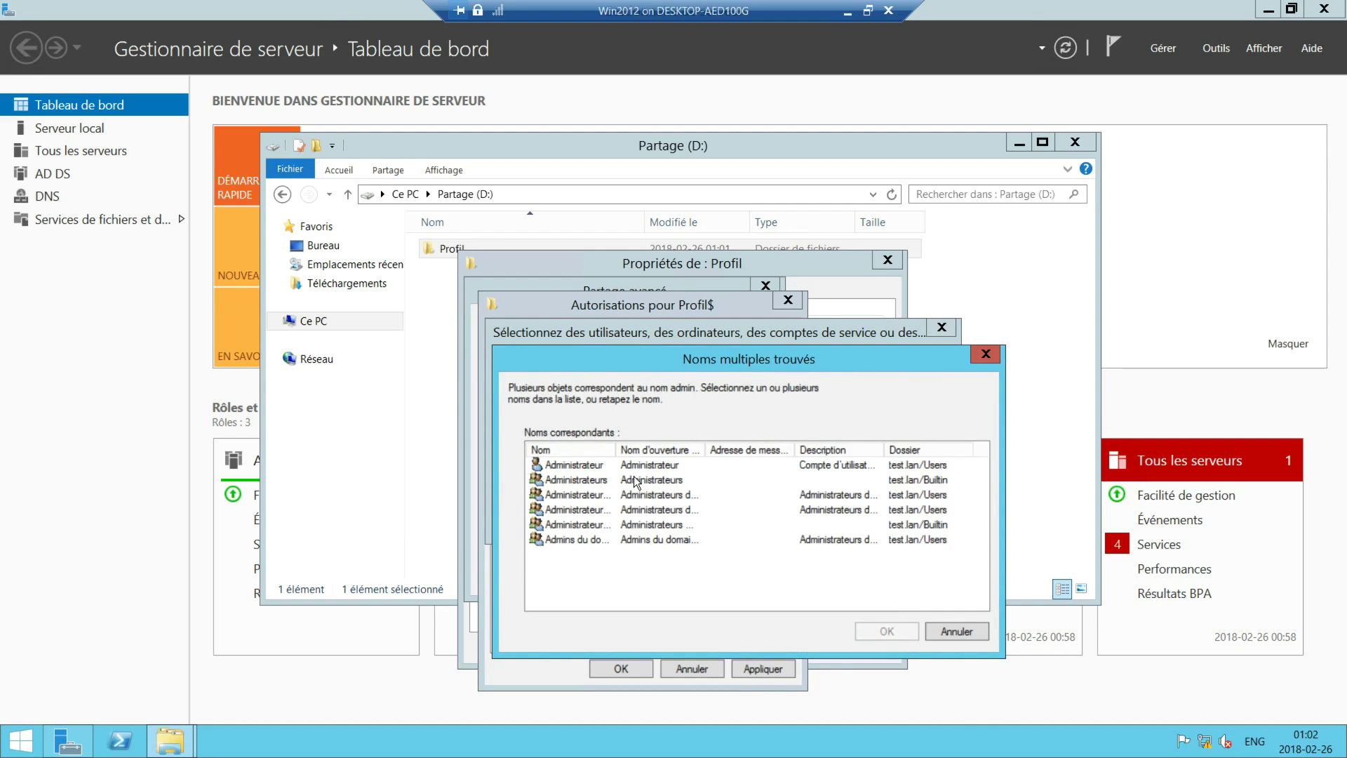
left_click(613, 483)
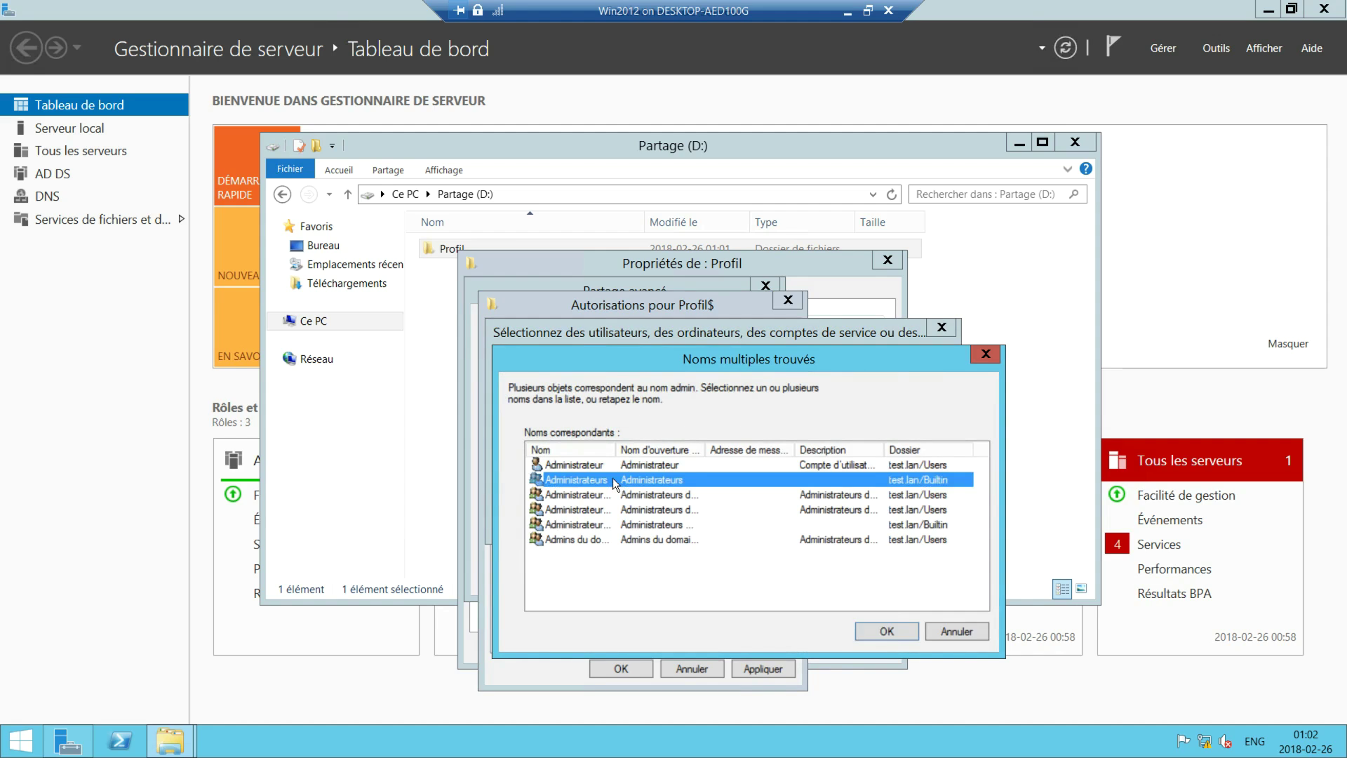
left_click(887, 632)
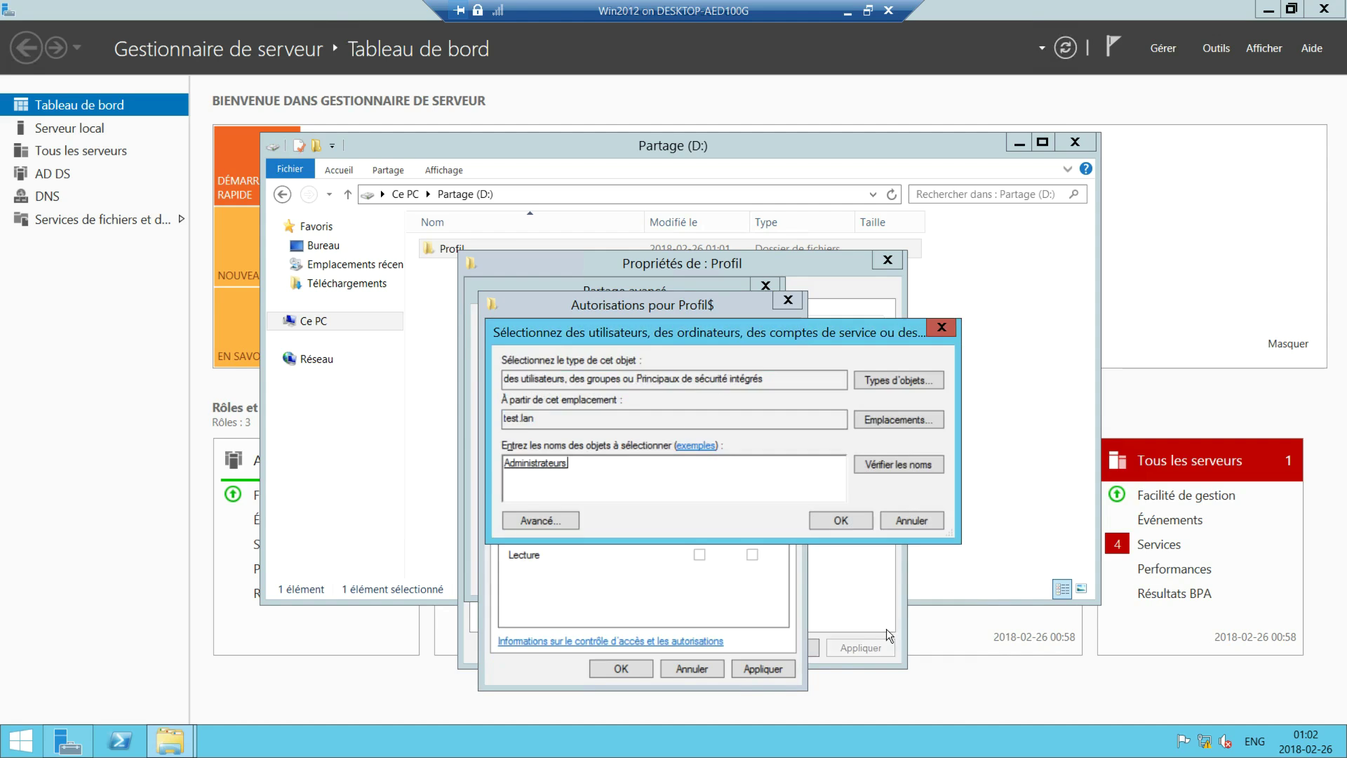
left_click(864, 526)
left_click(699, 522)
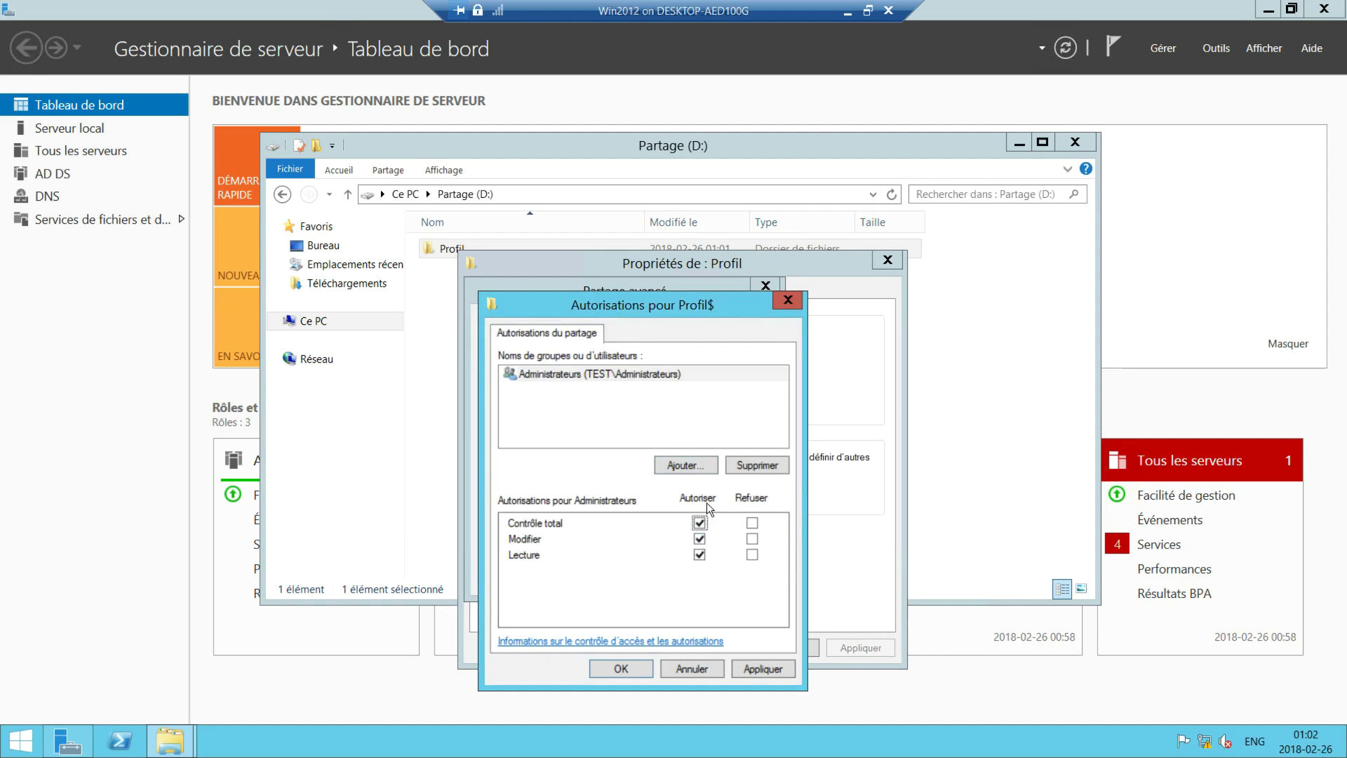
Add the DL_EmicaAnnexe1660 group to the share permissions with Modifier allowed, and apply the sharing settings.
left_click(695, 467)
type("dl")
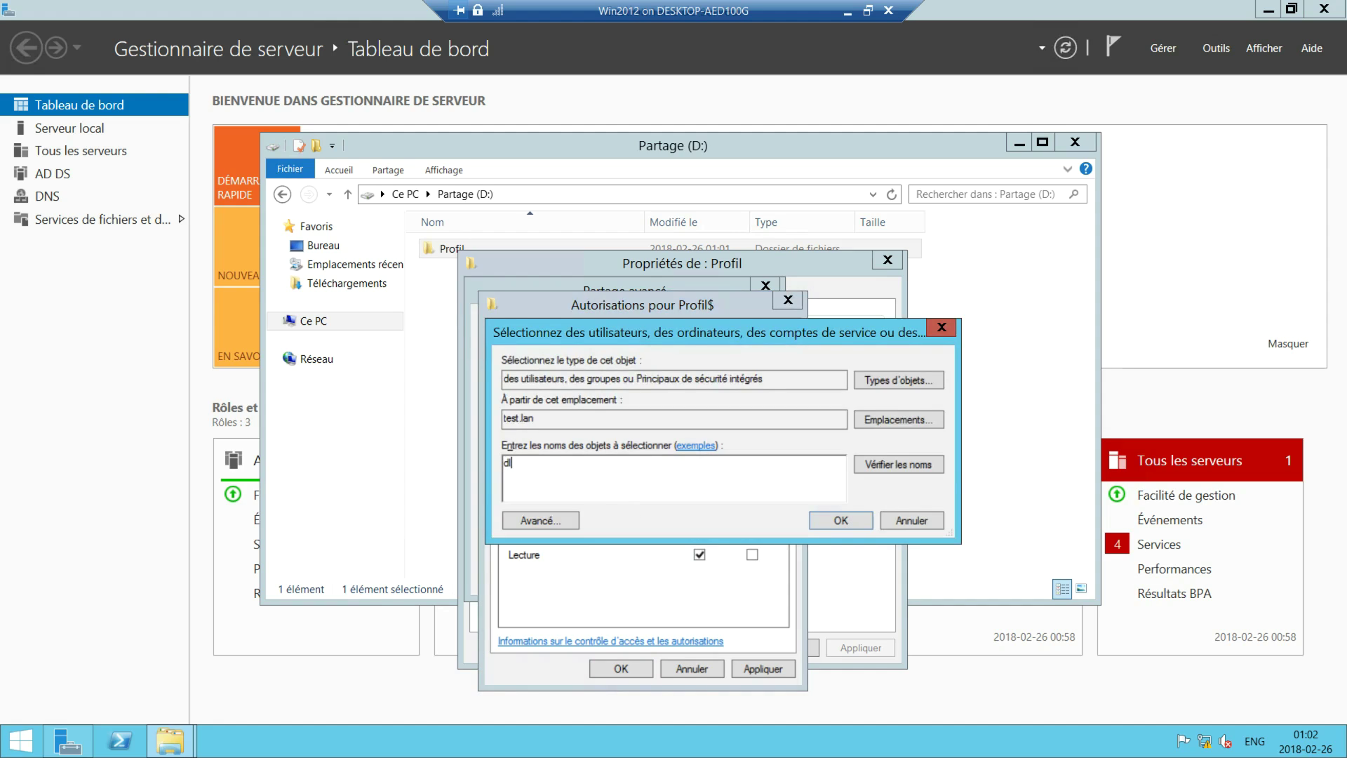
left_click(927, 469)
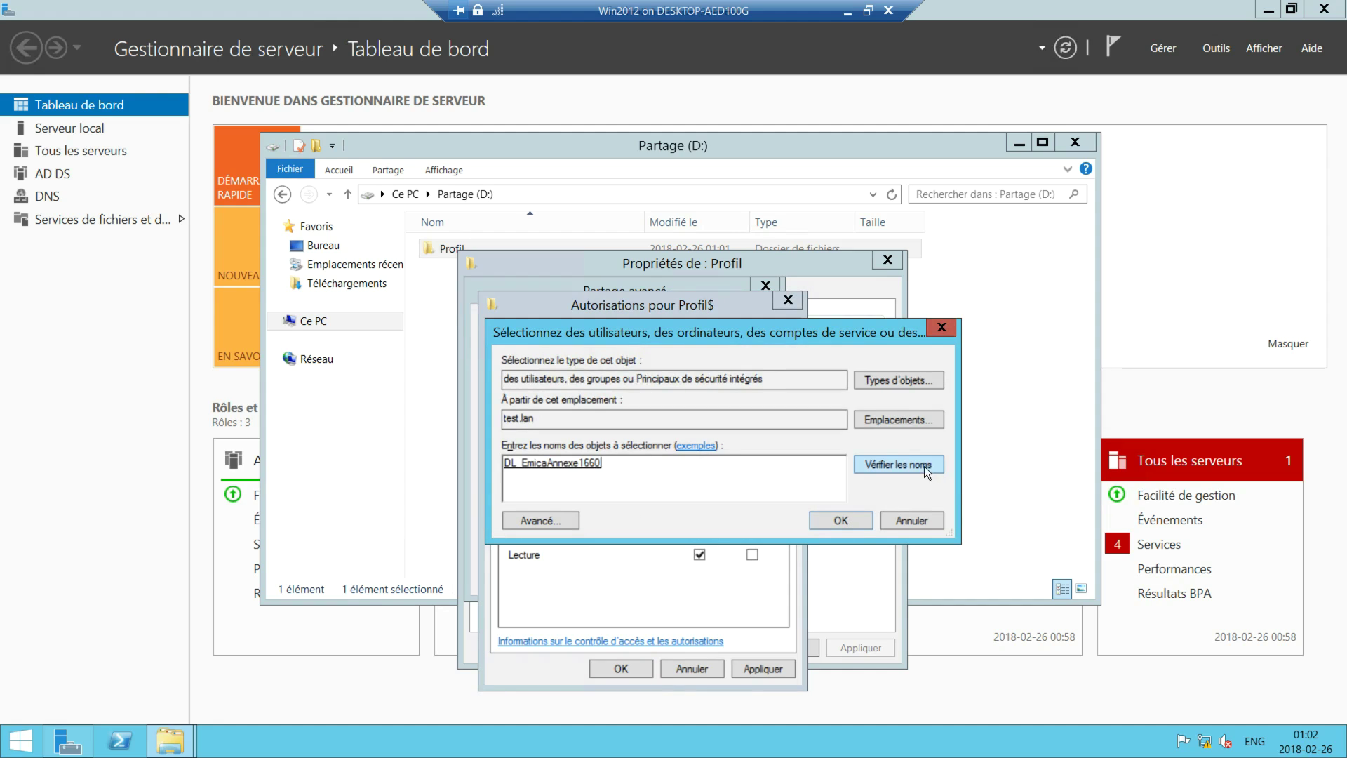
left_click(835, 521)
left_click(701, 539)
left_click(764, 669)
left_click(621, 670)
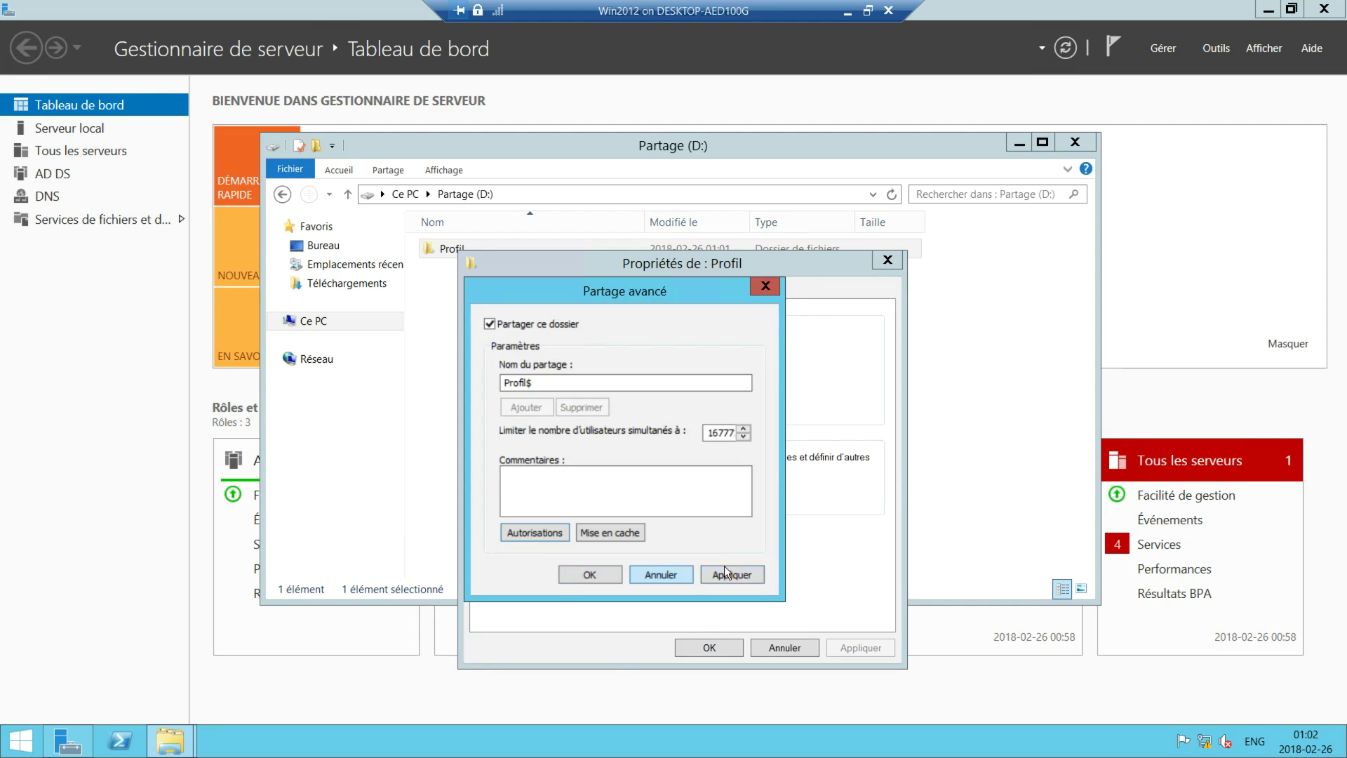
left_click(733, 581)
left_click(591, 574)
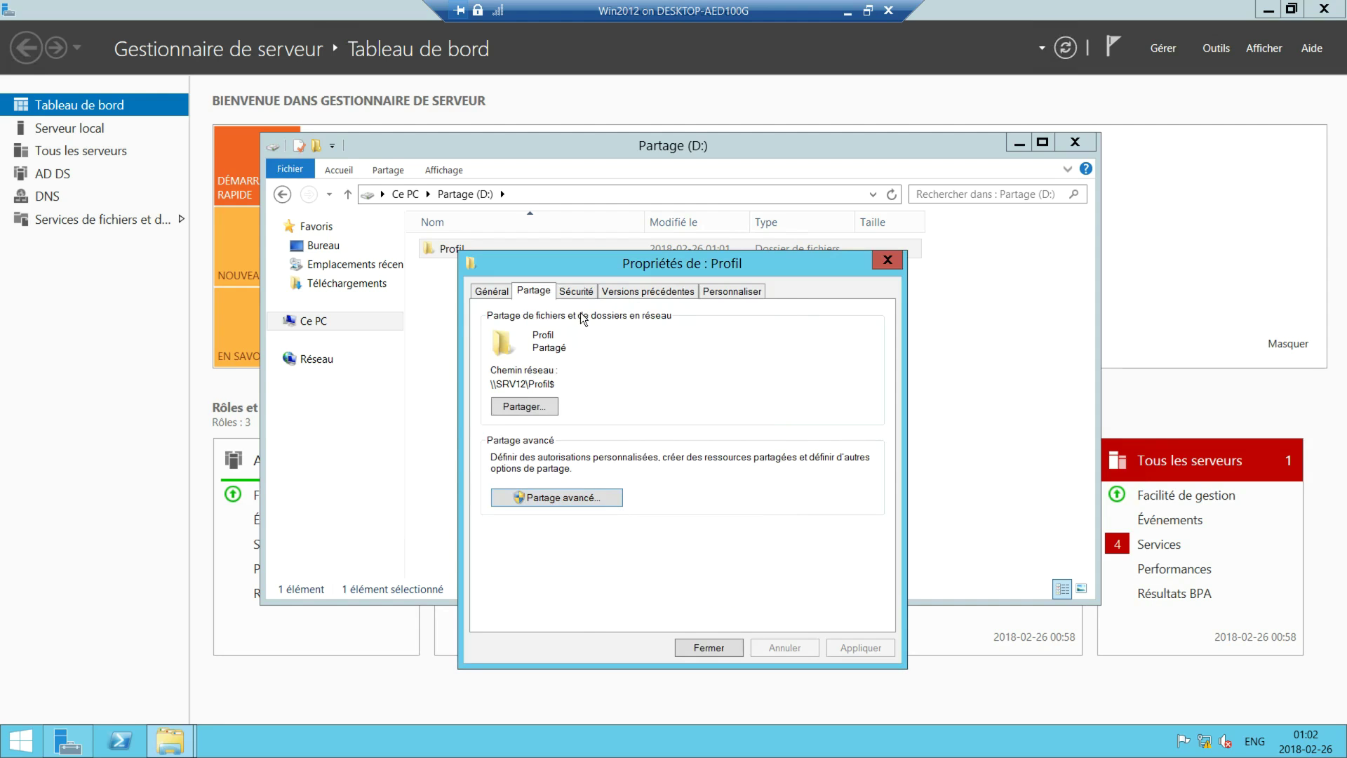
Disable inheritance in the Profil folder's advanced security settings, converting the inherited permissions into explicit ones.
left_click(576, 292)
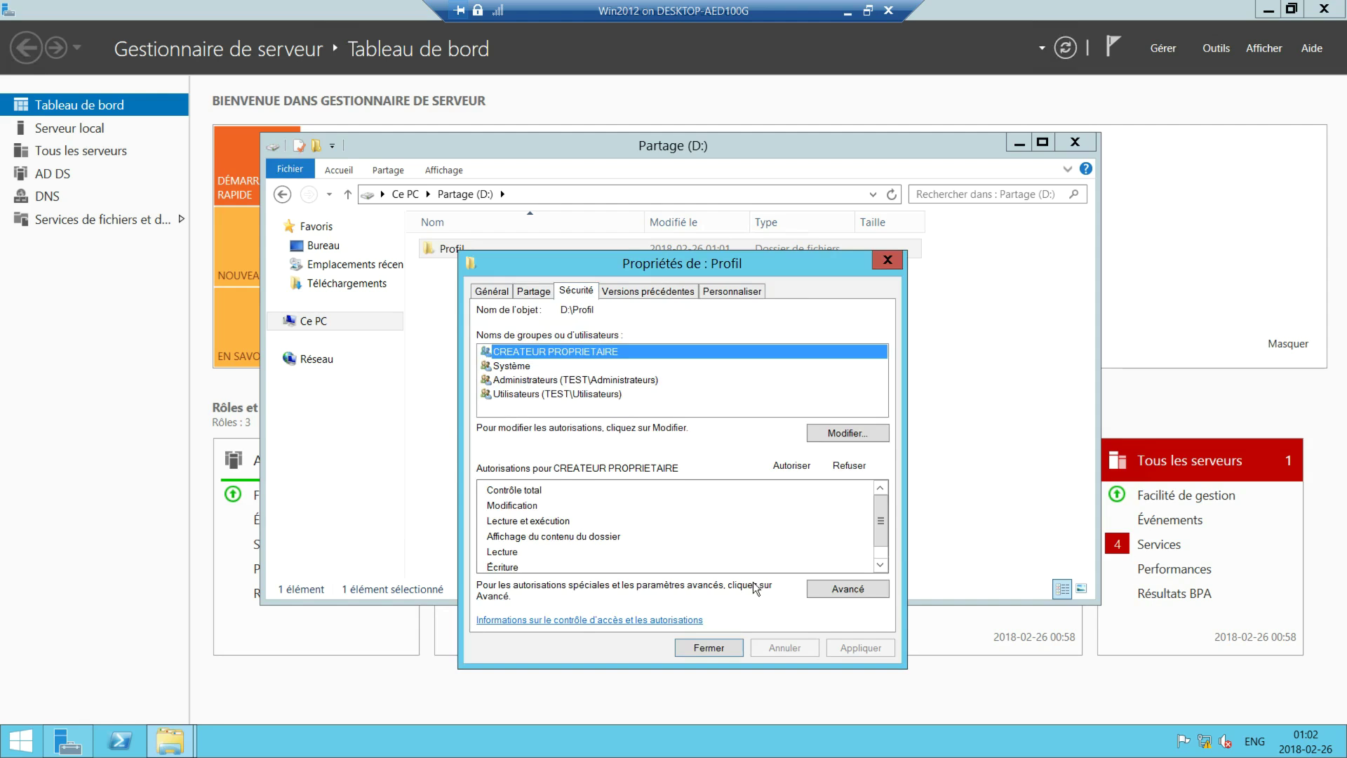
left_click(847, 590)
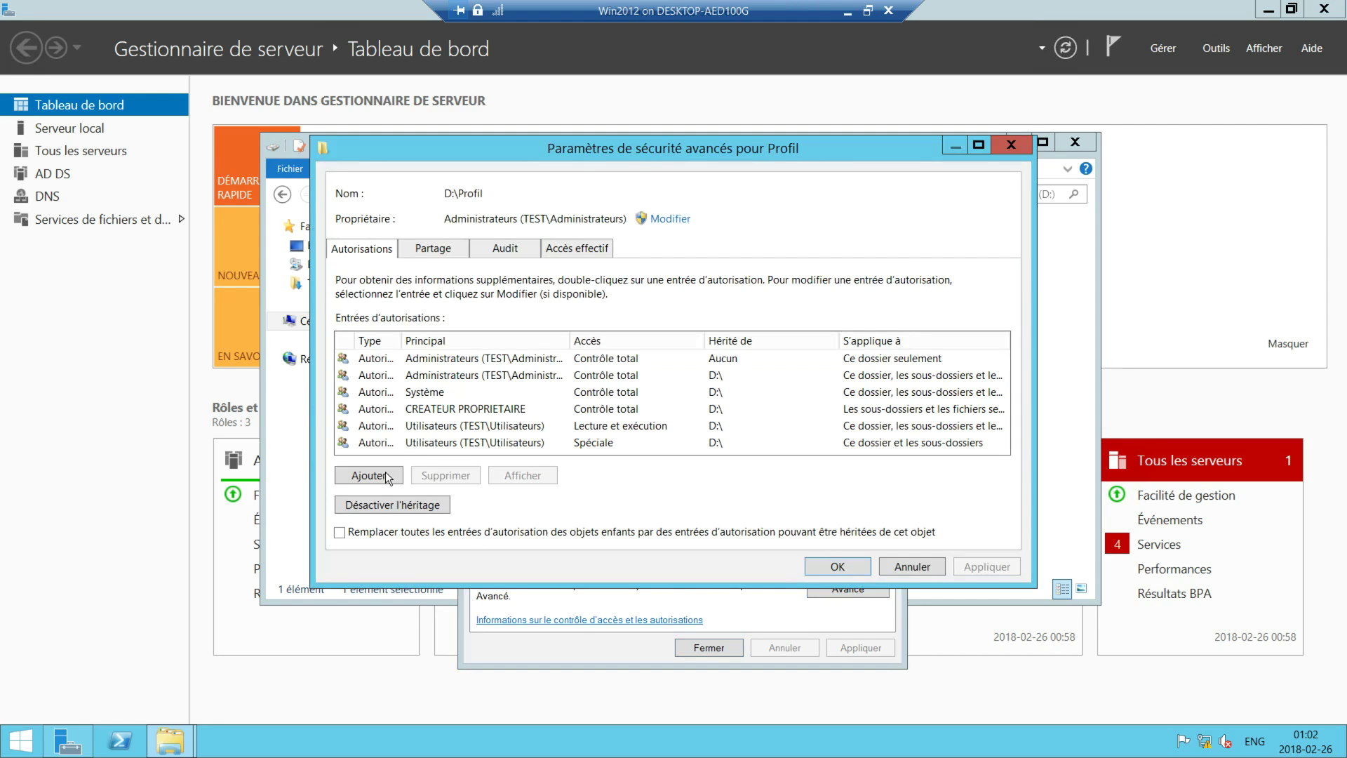
left_click(384, 507)
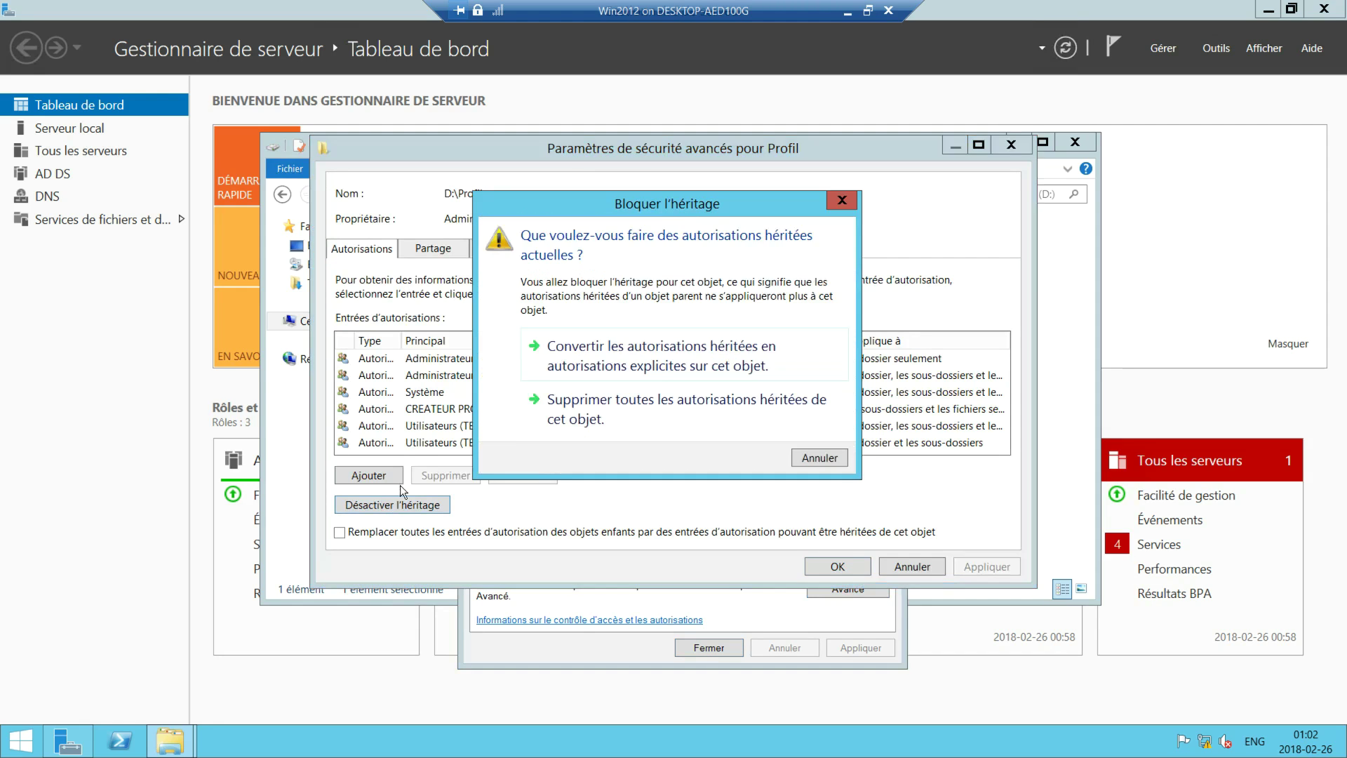
left_click(559, 363)
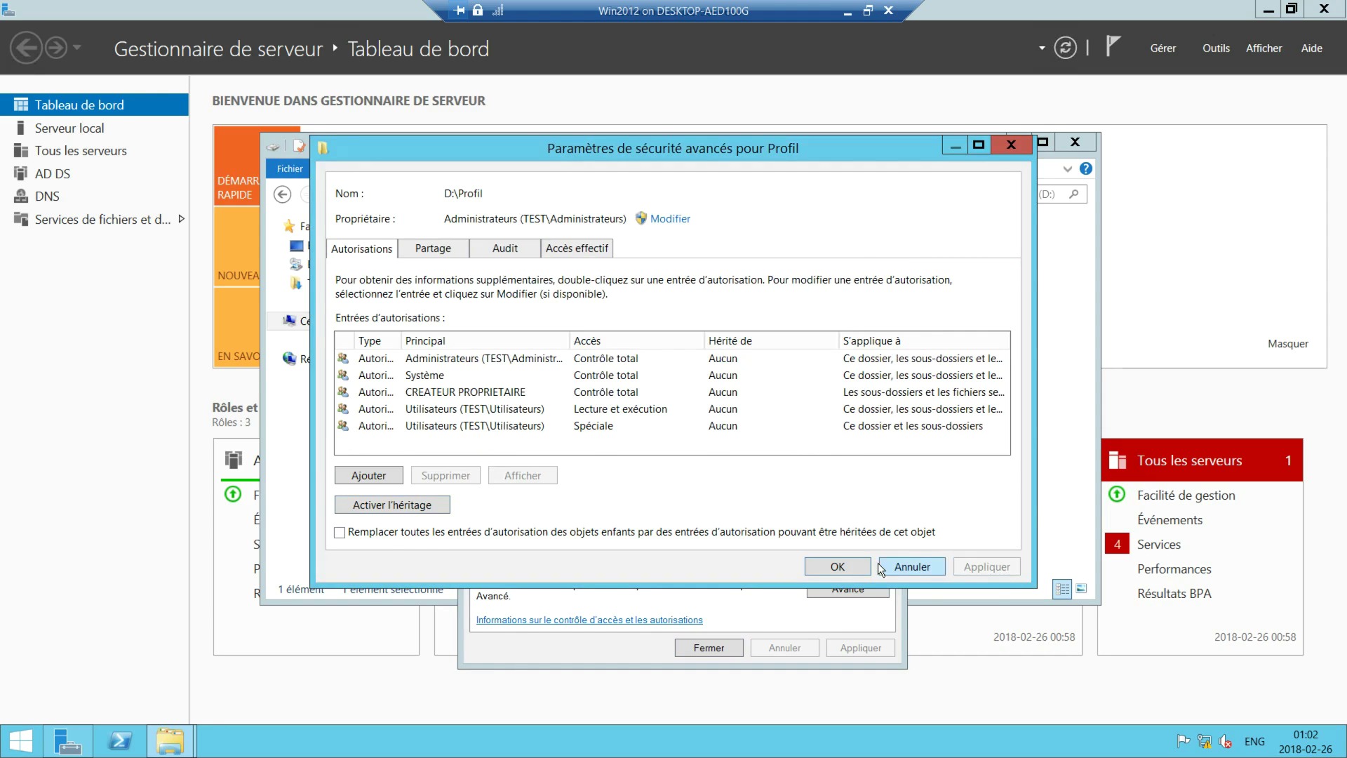
left_click(835, 567)
Remove CREATEUR PROPRIETAIRE, Système and Utilisateurs from the Profil folder's security permissions.
left_click(848, 435)
left_click_drag(638, 327, 653, 297)
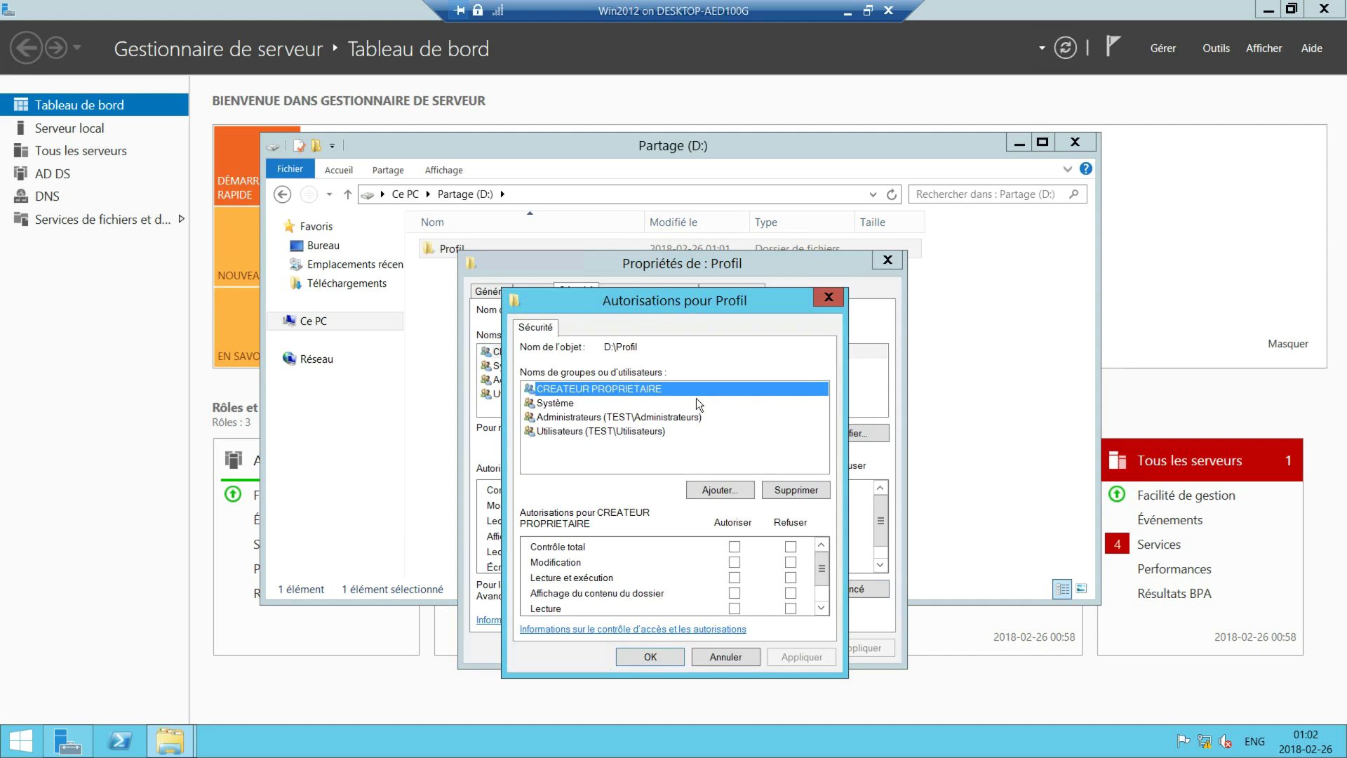
left_click(796, 491)
left_click(558, 391)
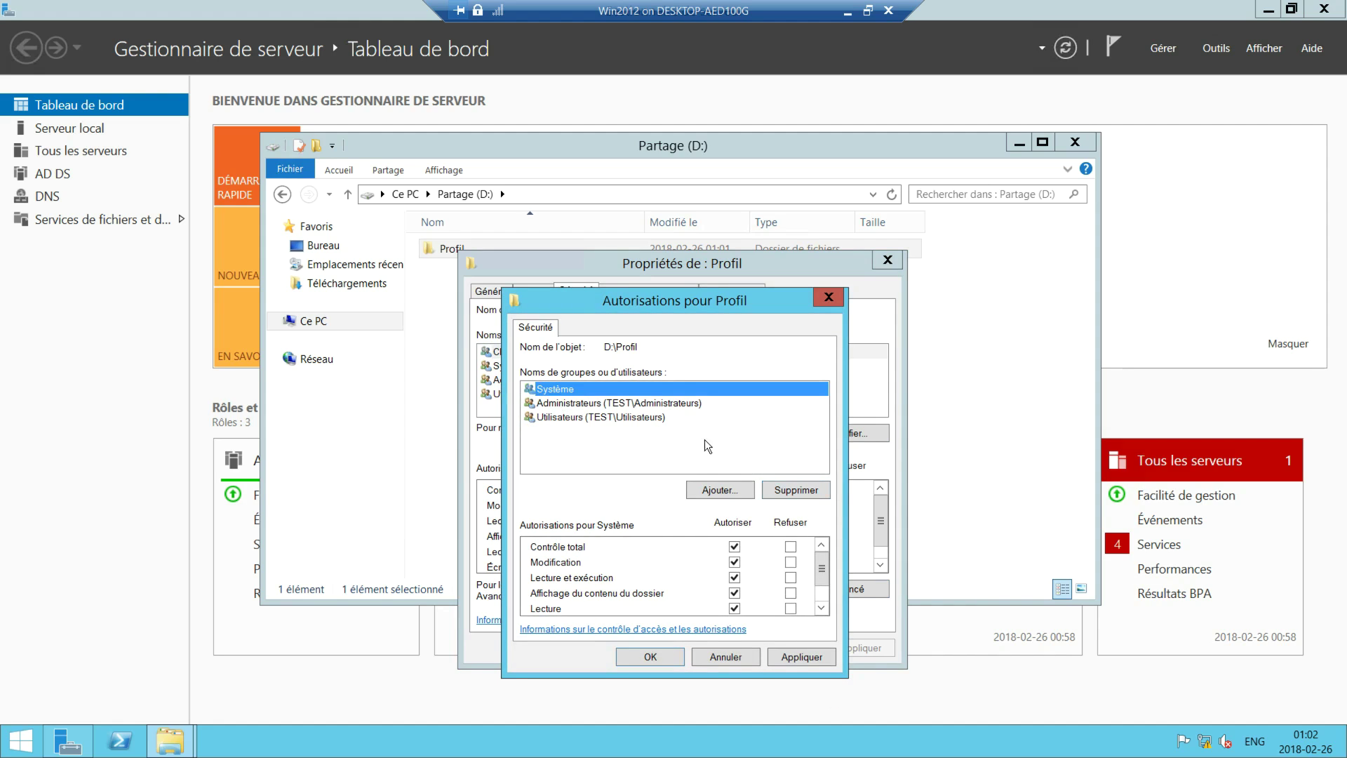
left_click(793, 491)
left_click(598, 406)
left_click(795, 491)
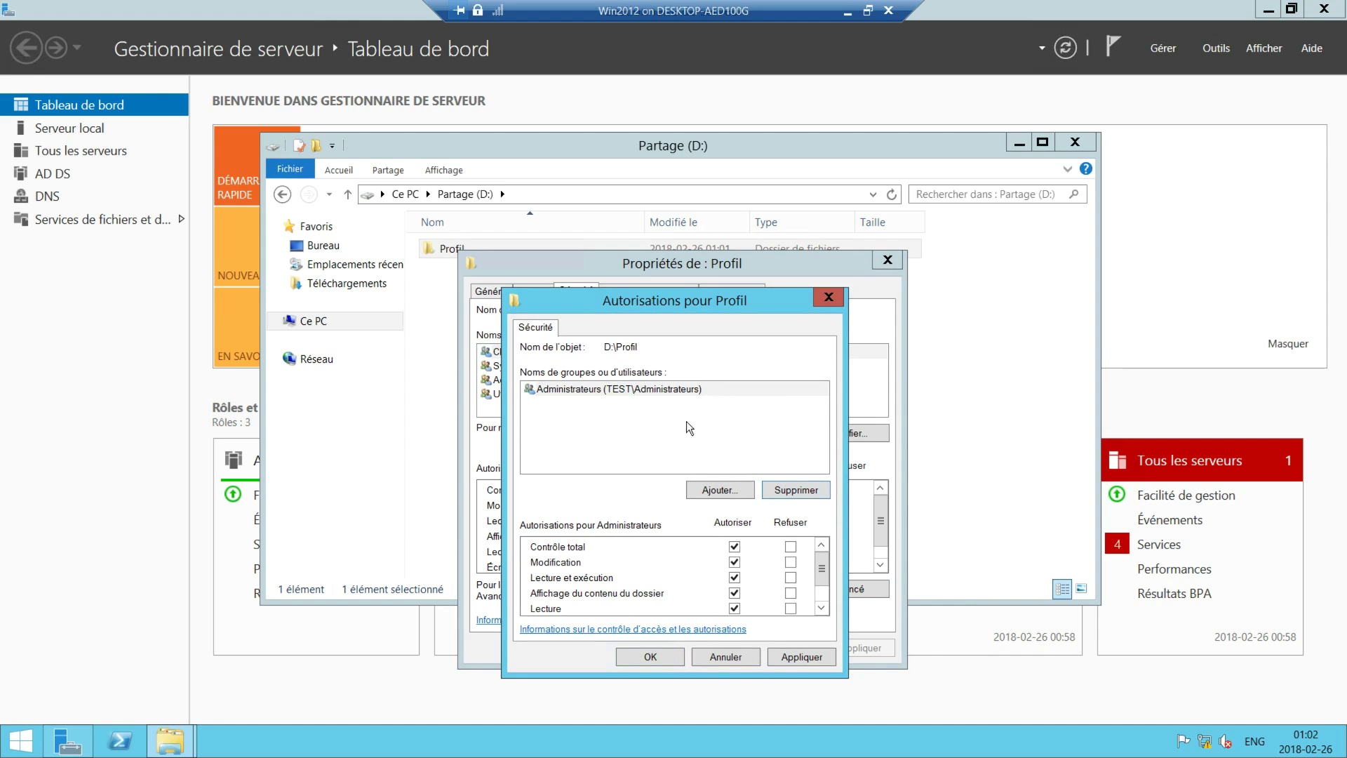
Add the DL_EmicaAnnexe1660 group to the Profil folder's security permissions.
left_click(720, 493)
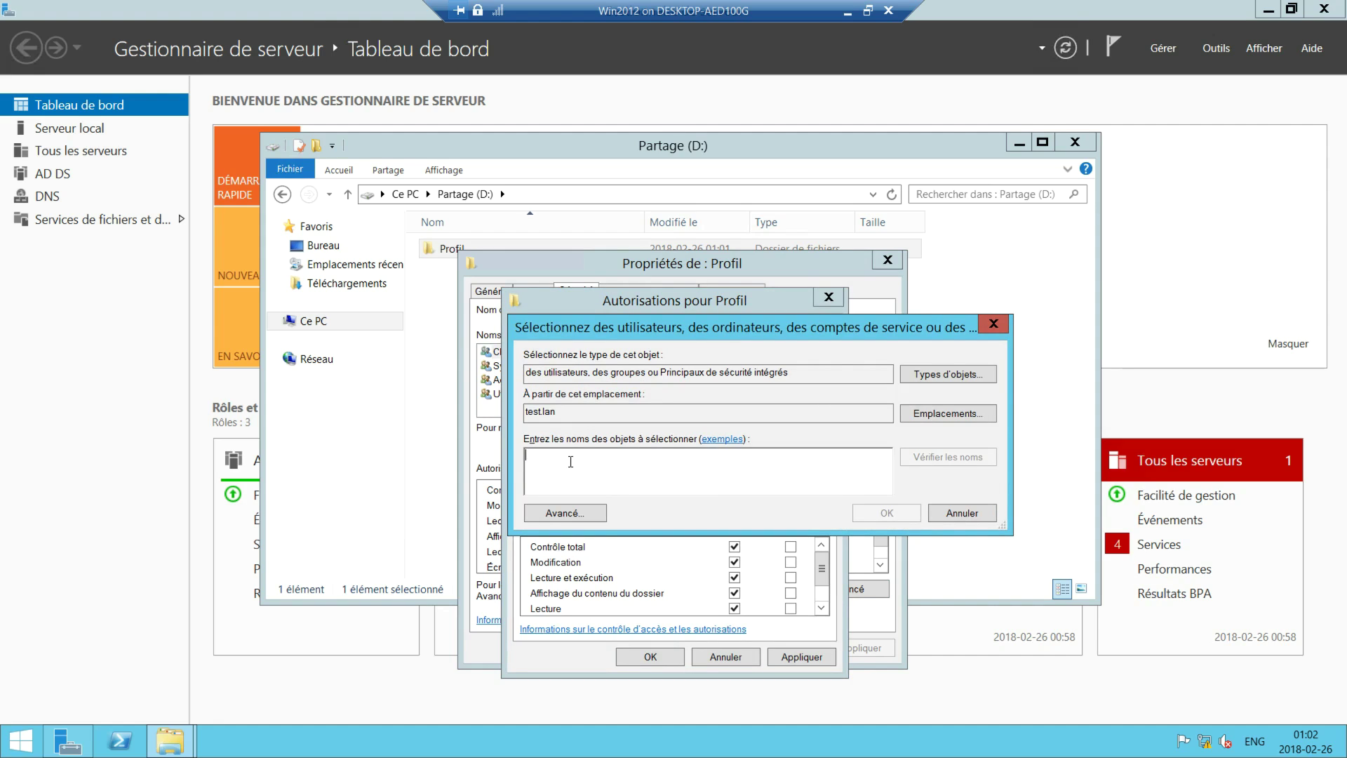
type("d")
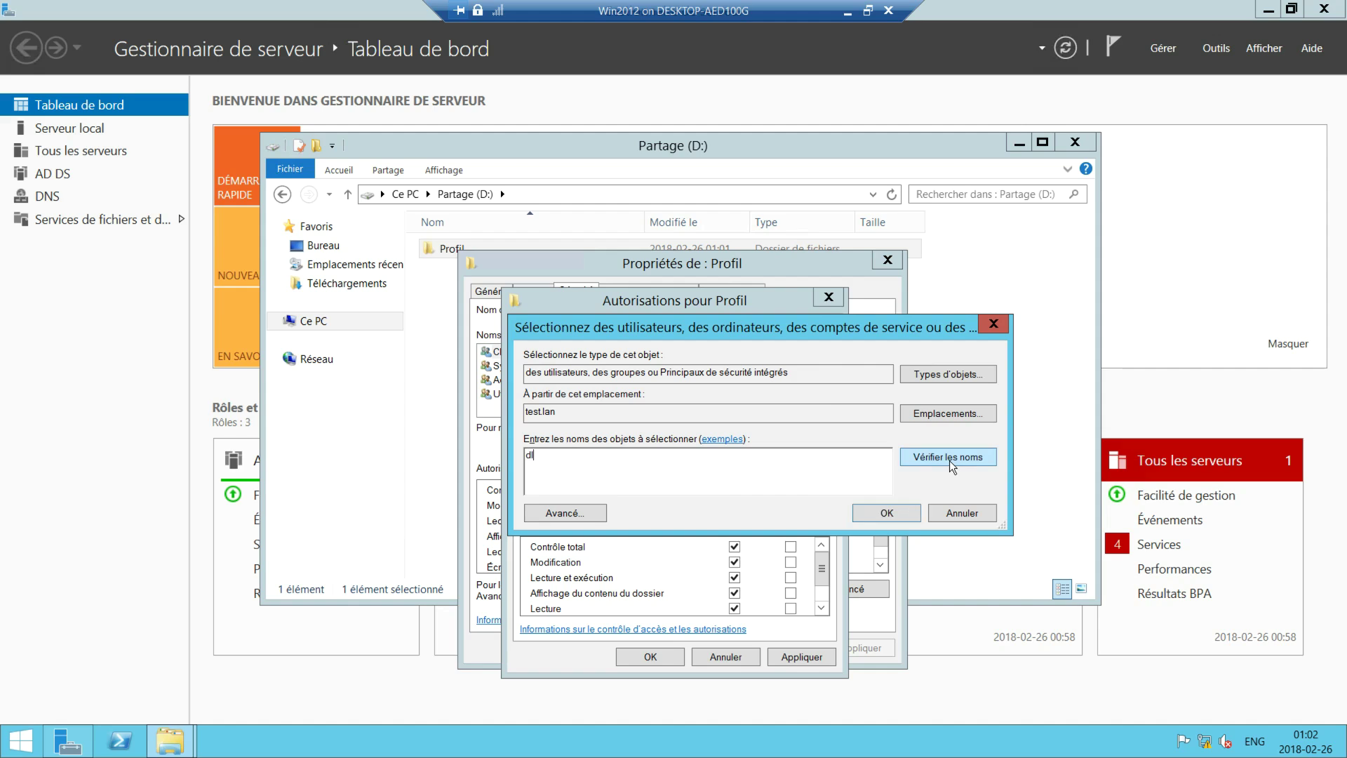
type("l")
left_click(949, 458)
left_click(874, 514)
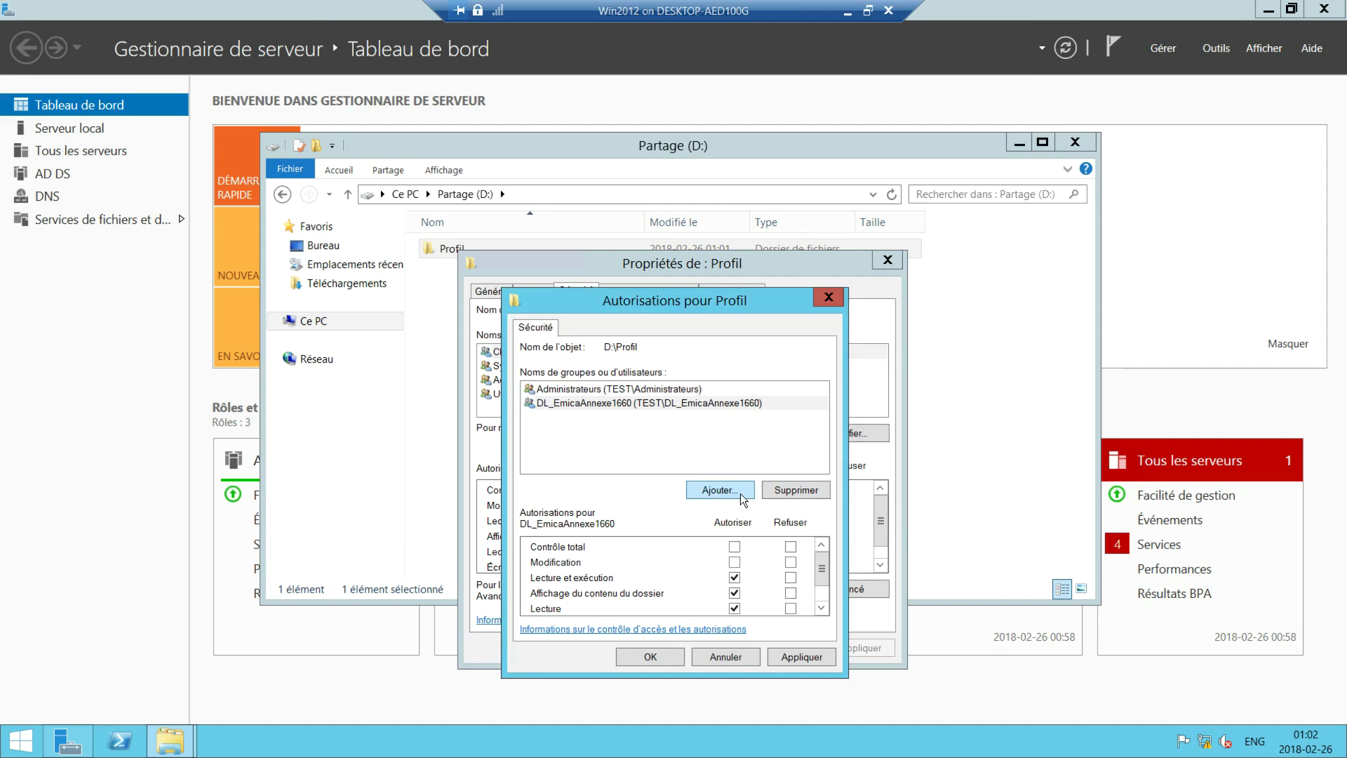
left_click(718, 491)
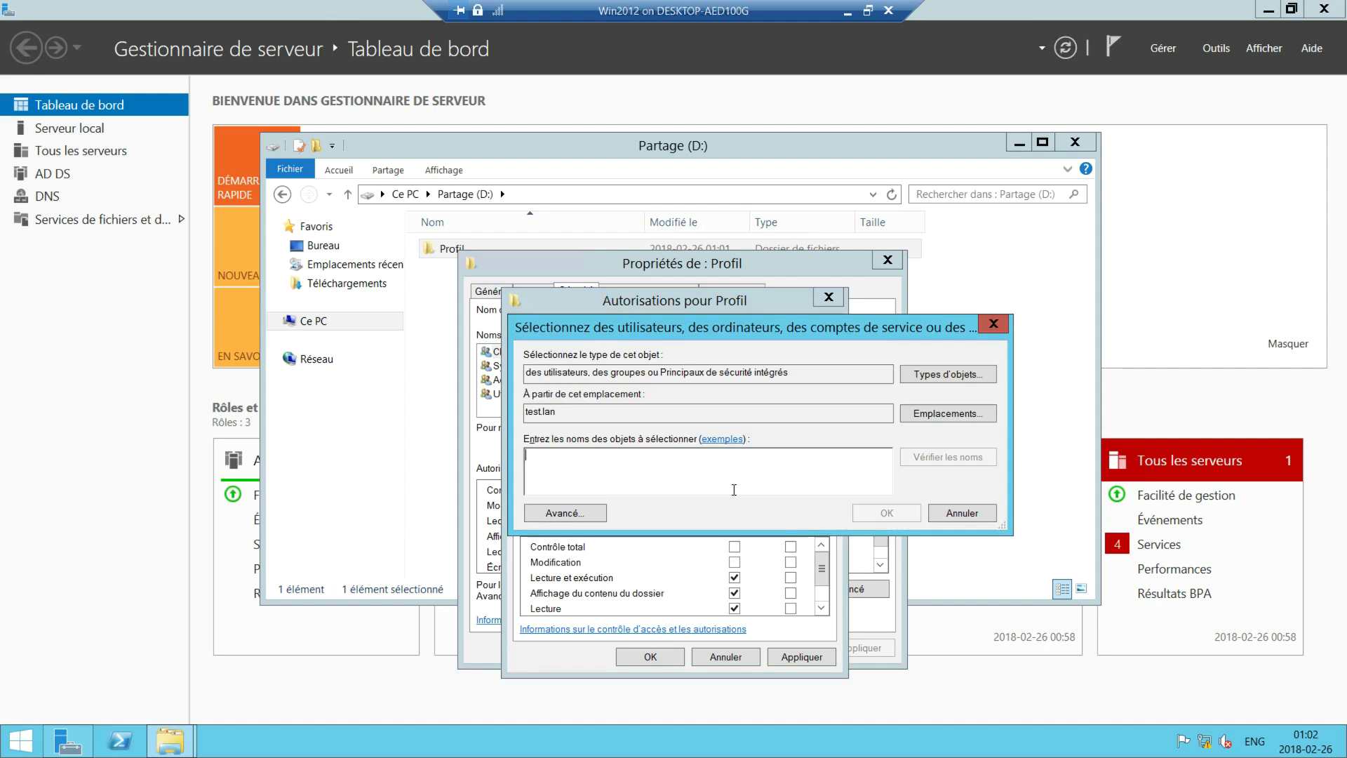
left_click(993, 323)
Allow only Écriture for DL_EmicaAnnexe1660 on the Profil folder, clearing its read and list permissions, and review the applied rights.
left_click(603, 392)
left_click(602, 403)
scroll(820, 575, "down", 1)
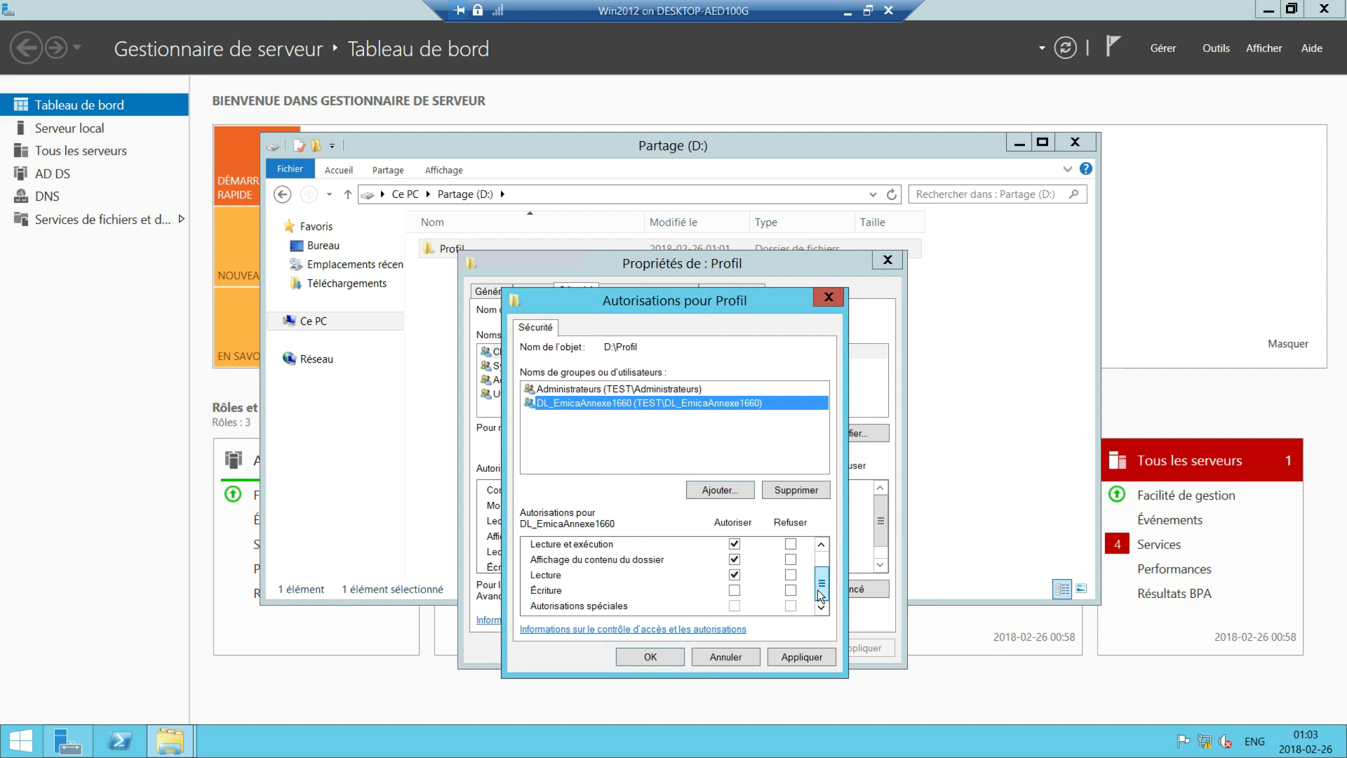
left_click(735, 590)
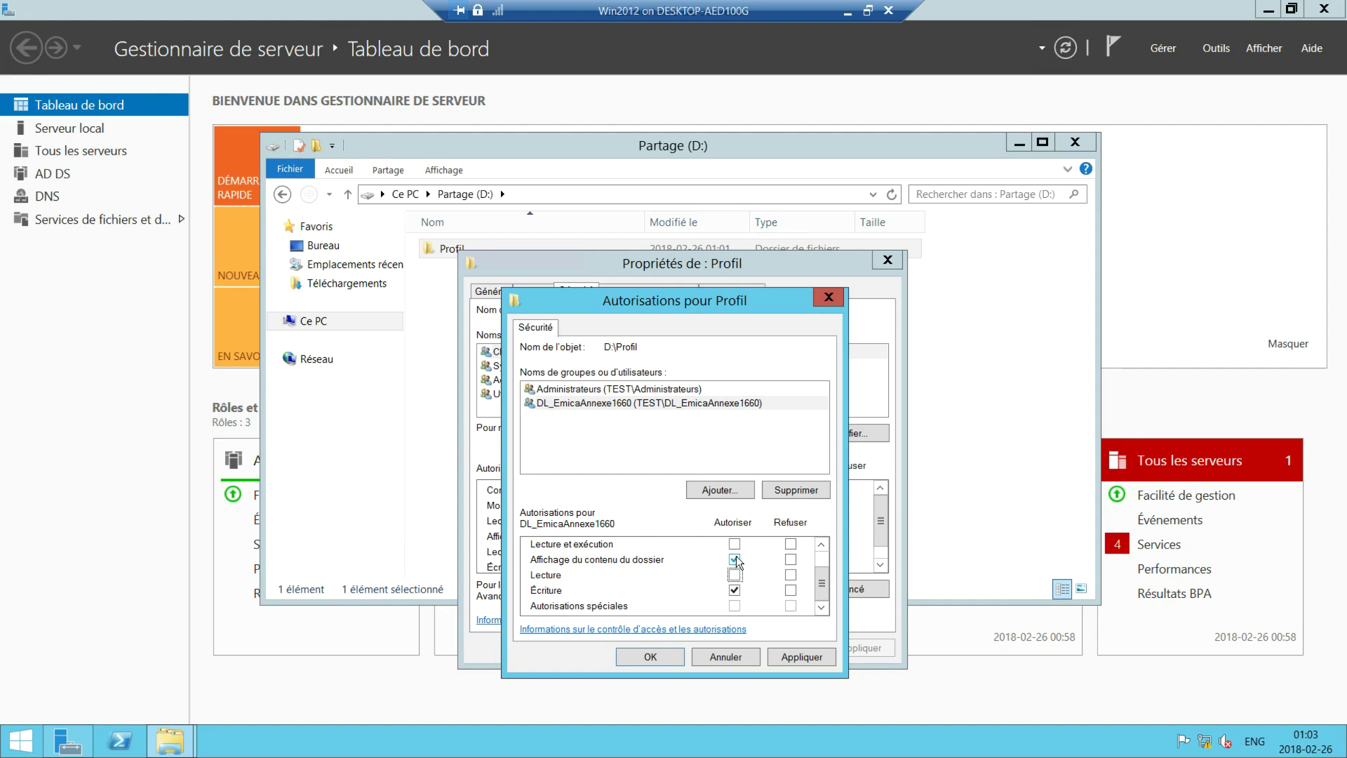
left_click(735, 578)
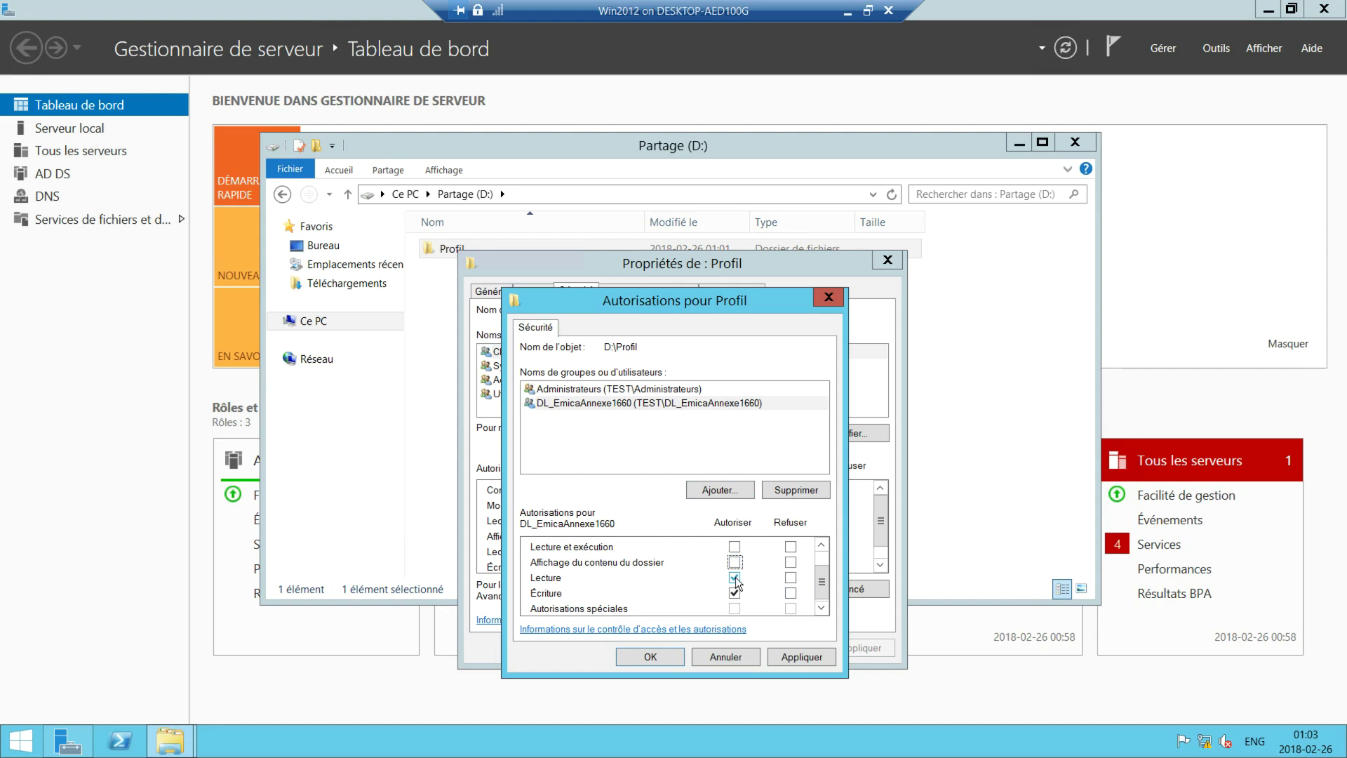
scroll(817, 582, "down", 1)
left_click(622, 593)
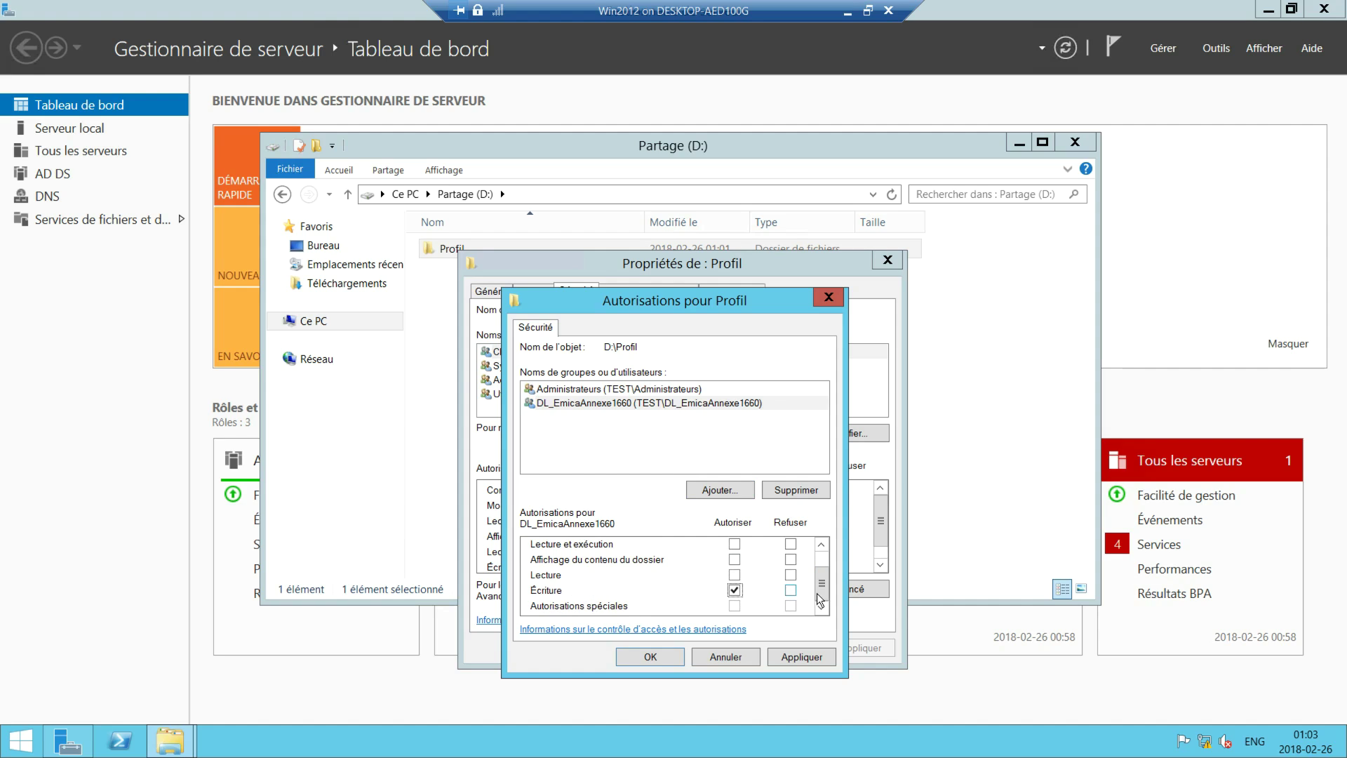
left_click(819, 660)
left_click(671, 661)
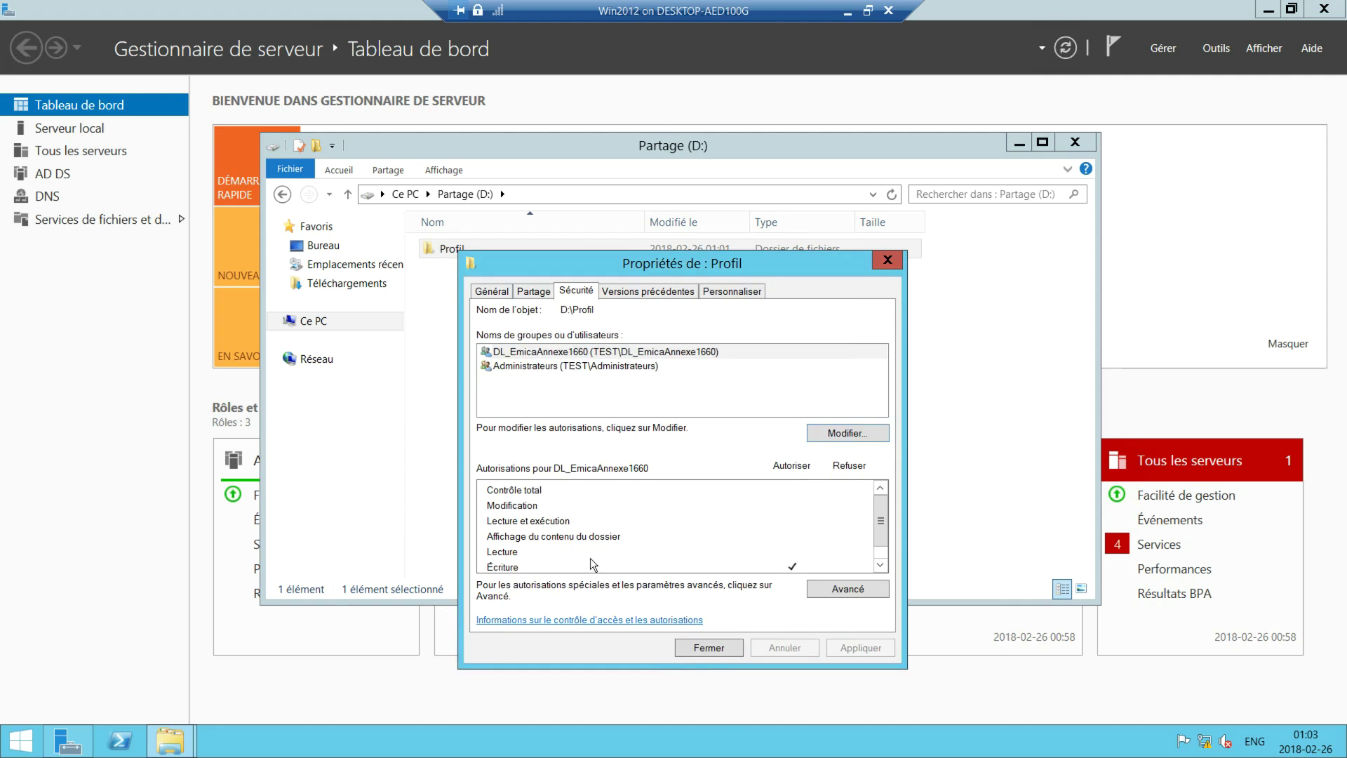
scroll(888, 527, "down", 2)
left_click(528, 553)
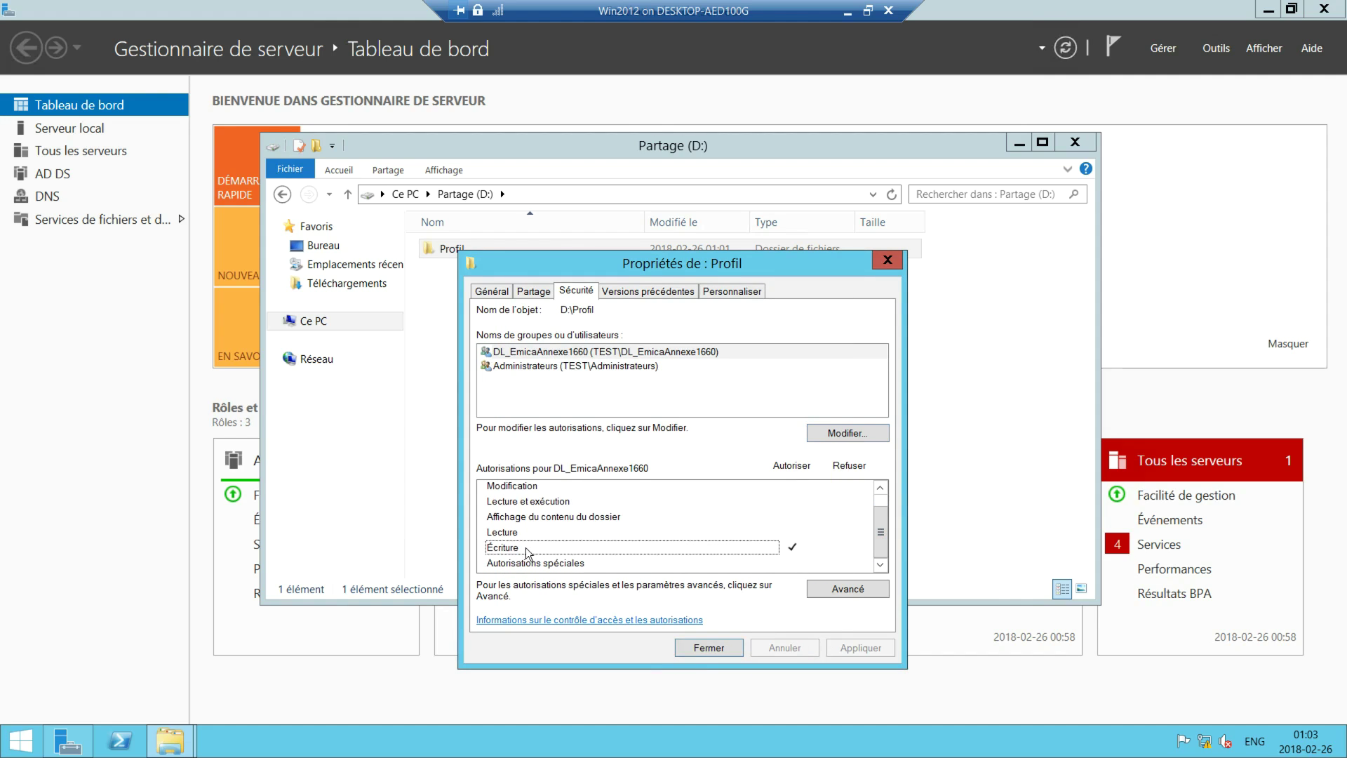
Close the Profil folder's properties and switch to the Gestion de stratégie de groupe console.
left_click(708, 647)
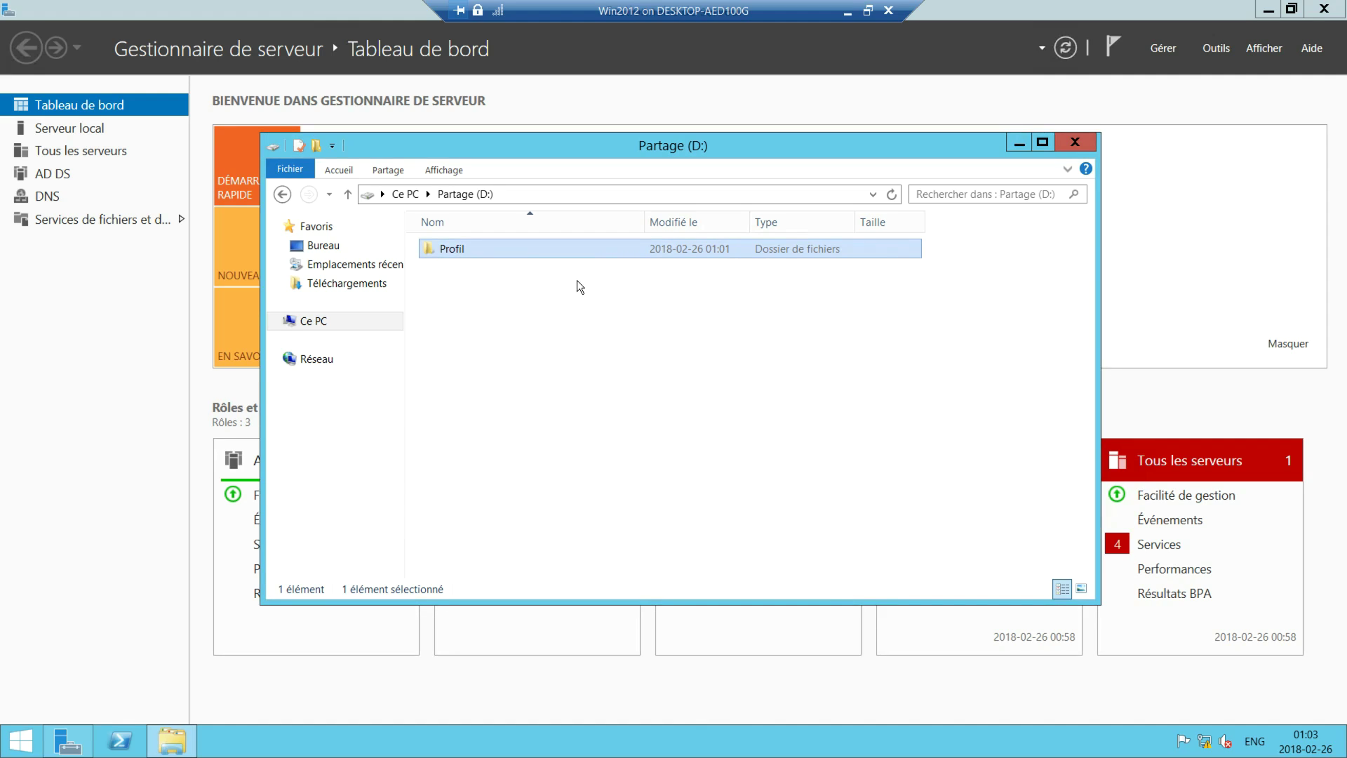
left_click(464, 254)
left_click(535, 254)
left_click(1216, 48)
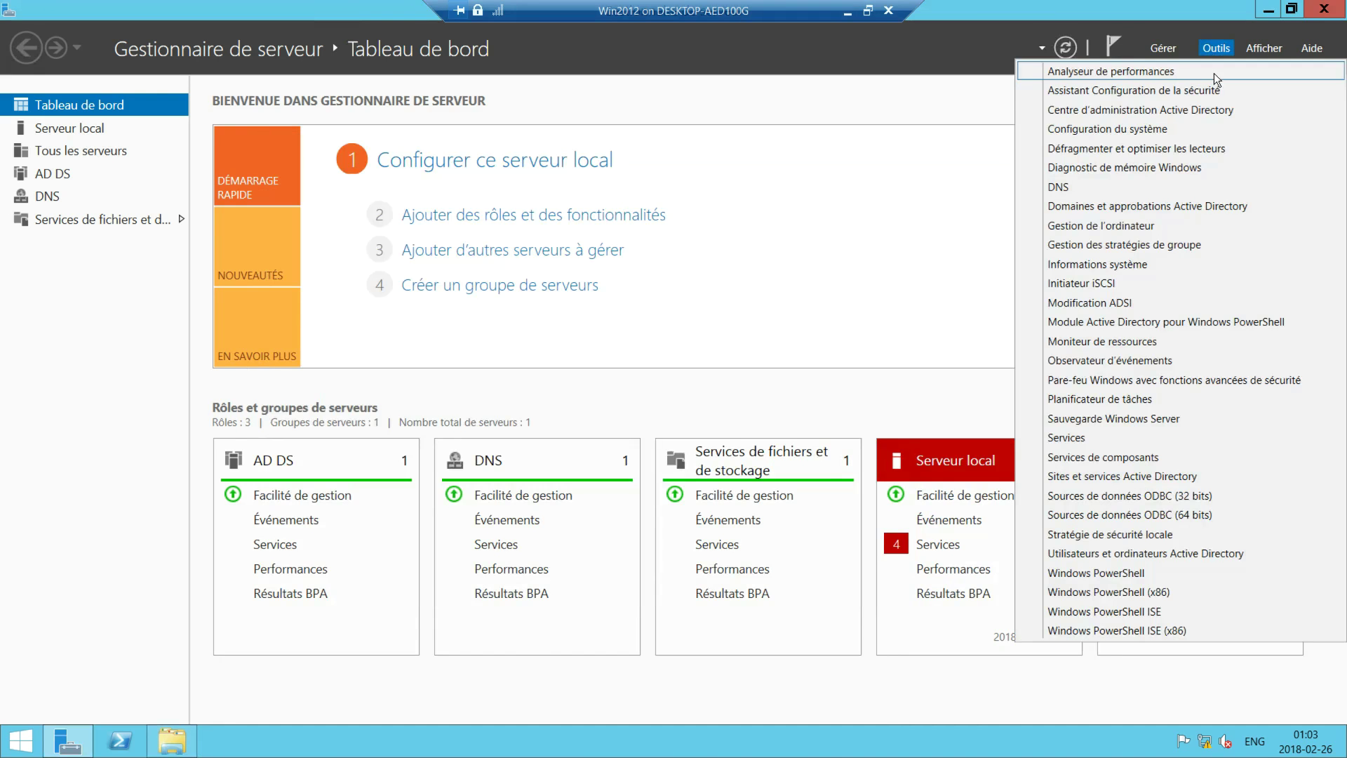
left_click(1159, 245)
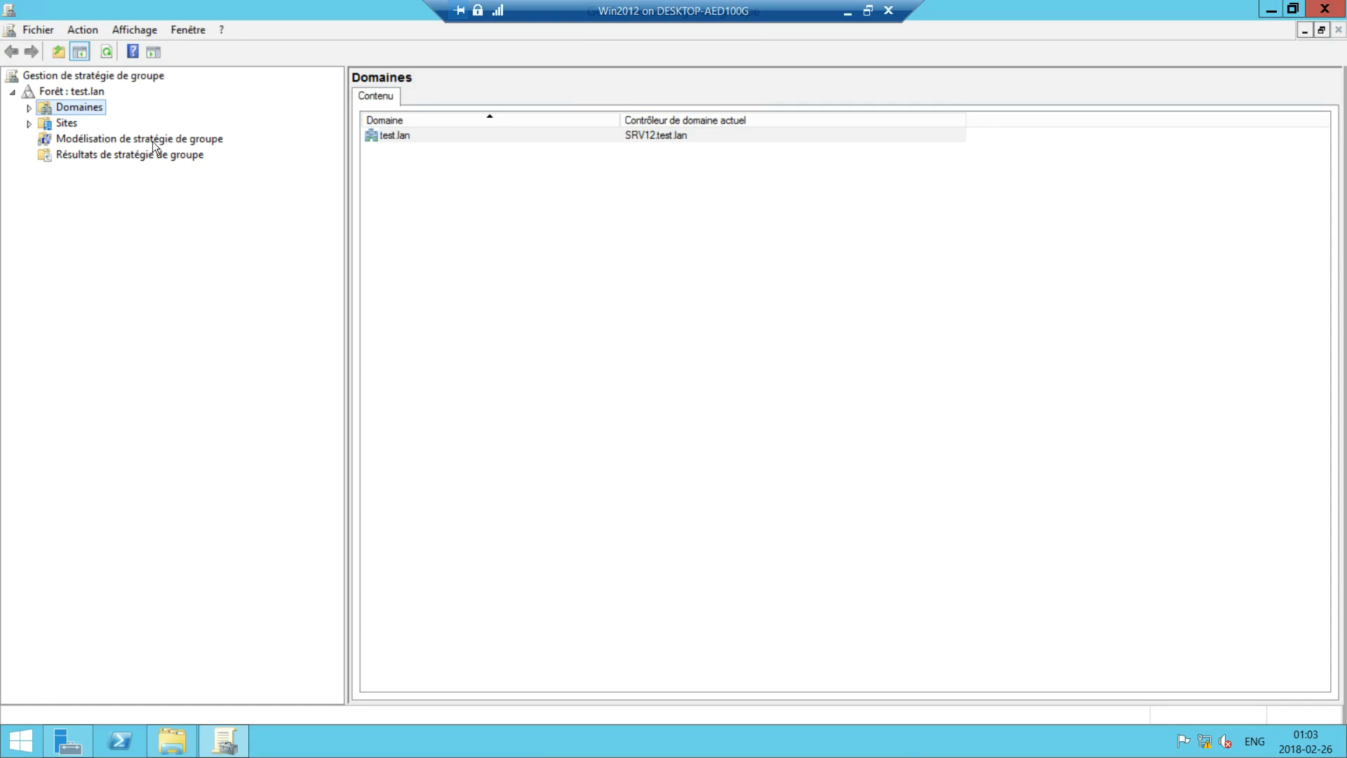
Open the test.lan domain's Default Domain Policy for editing.
left_click(29, 108)
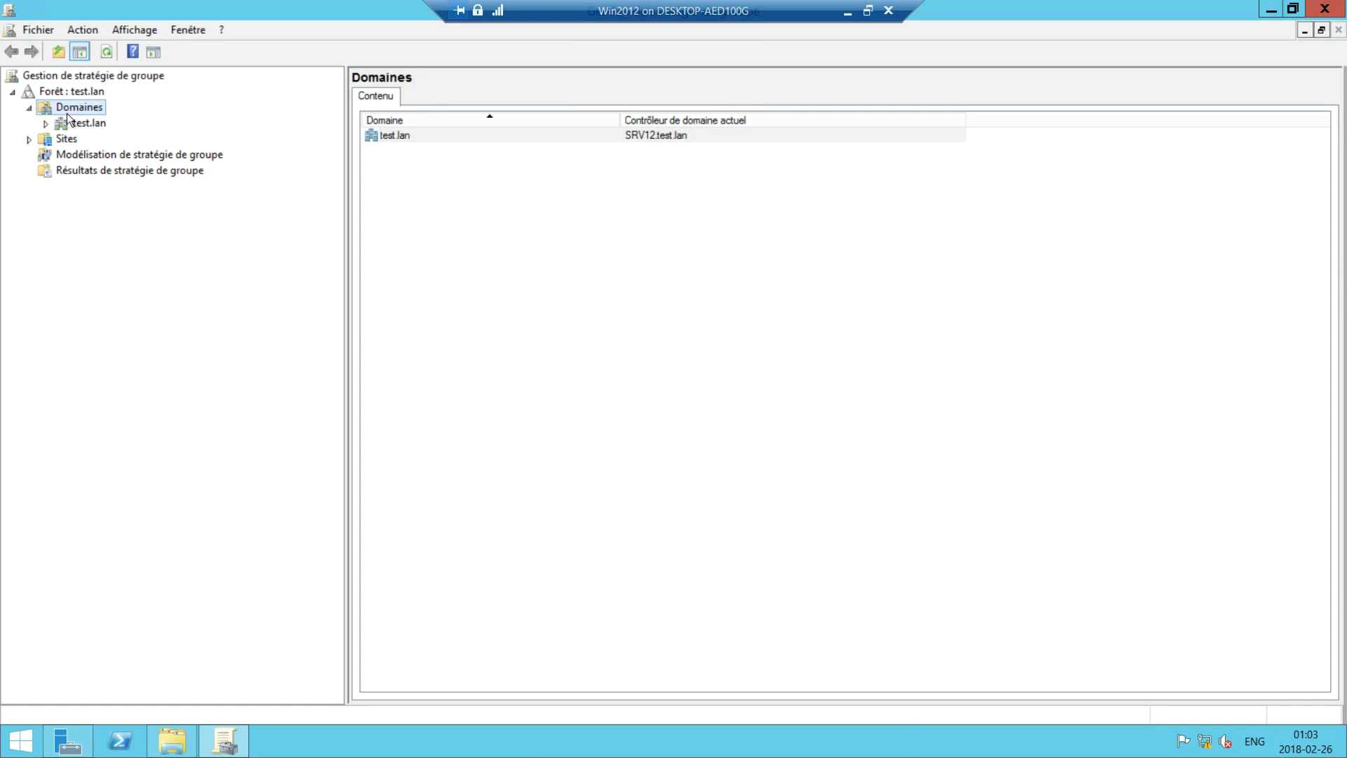
left_click(46, 124)
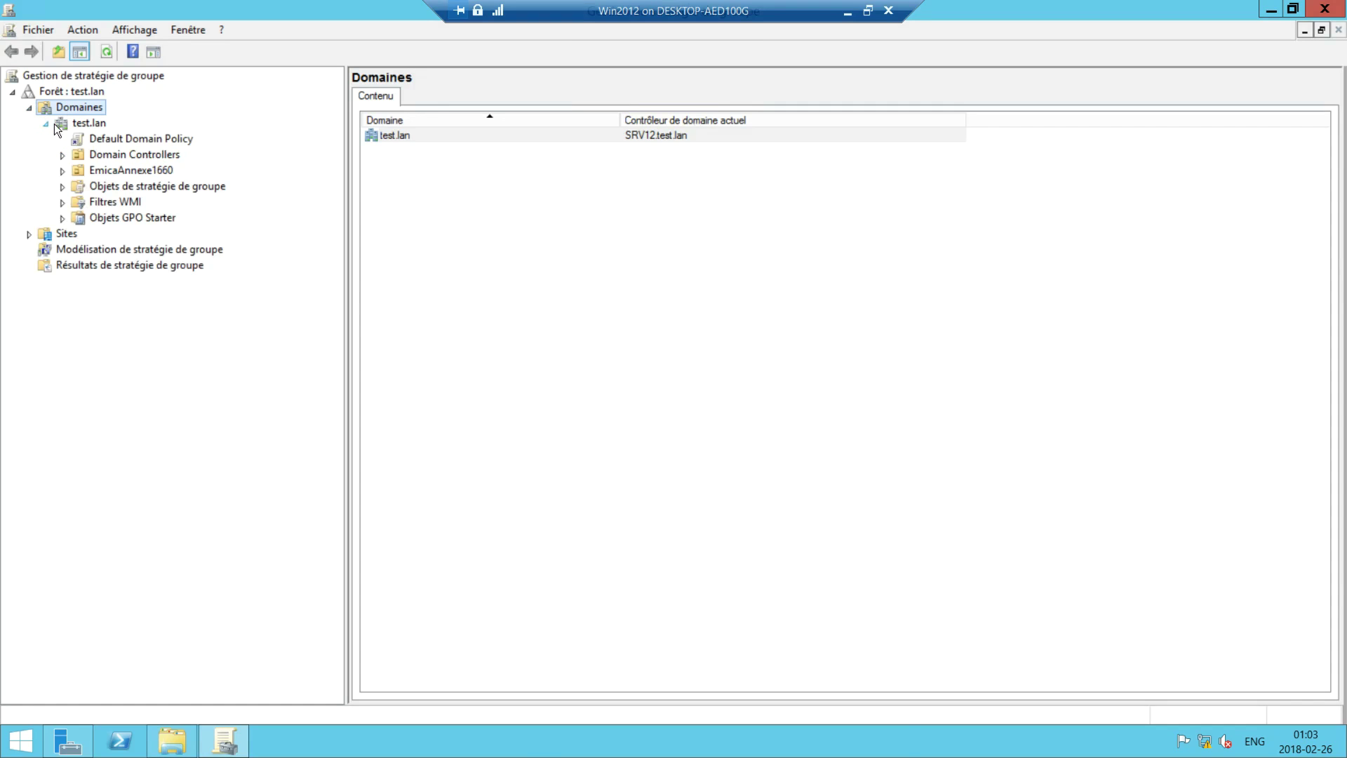
left_click(115, 140)
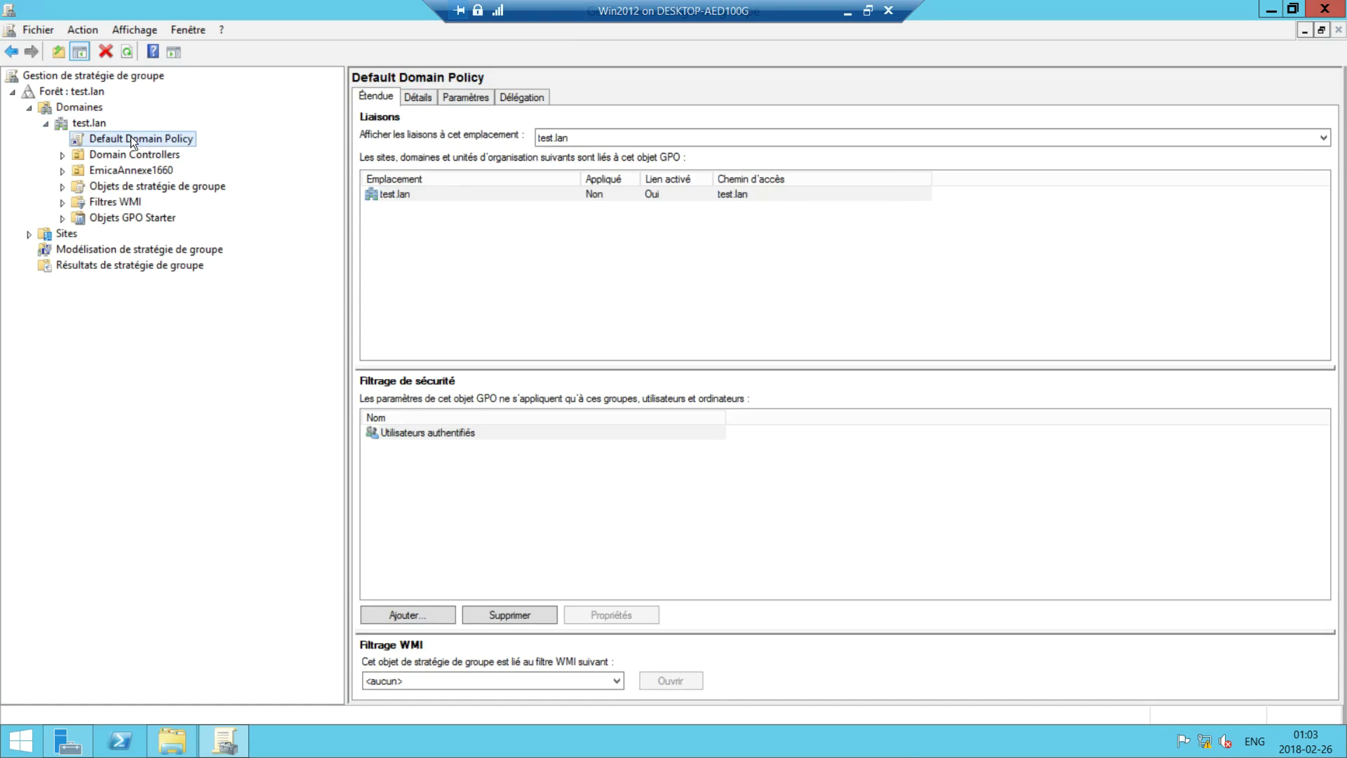
right_click(132, 136)
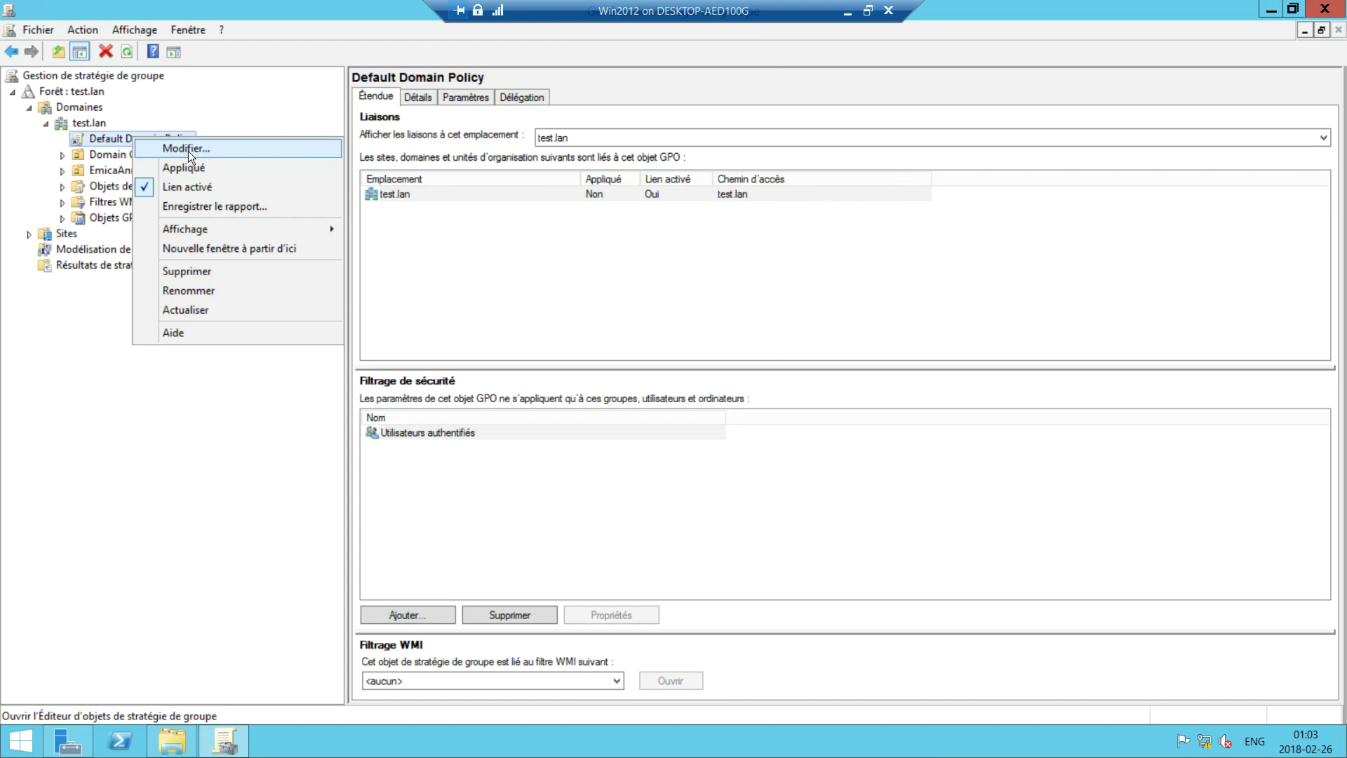
left_click(188, 150)
Display the computer configuration's Profils utilisateur policies under Modèles d'administration > Système in the Standard view, with readable setting names.
left_click_drag(583, 83, 733, 123)
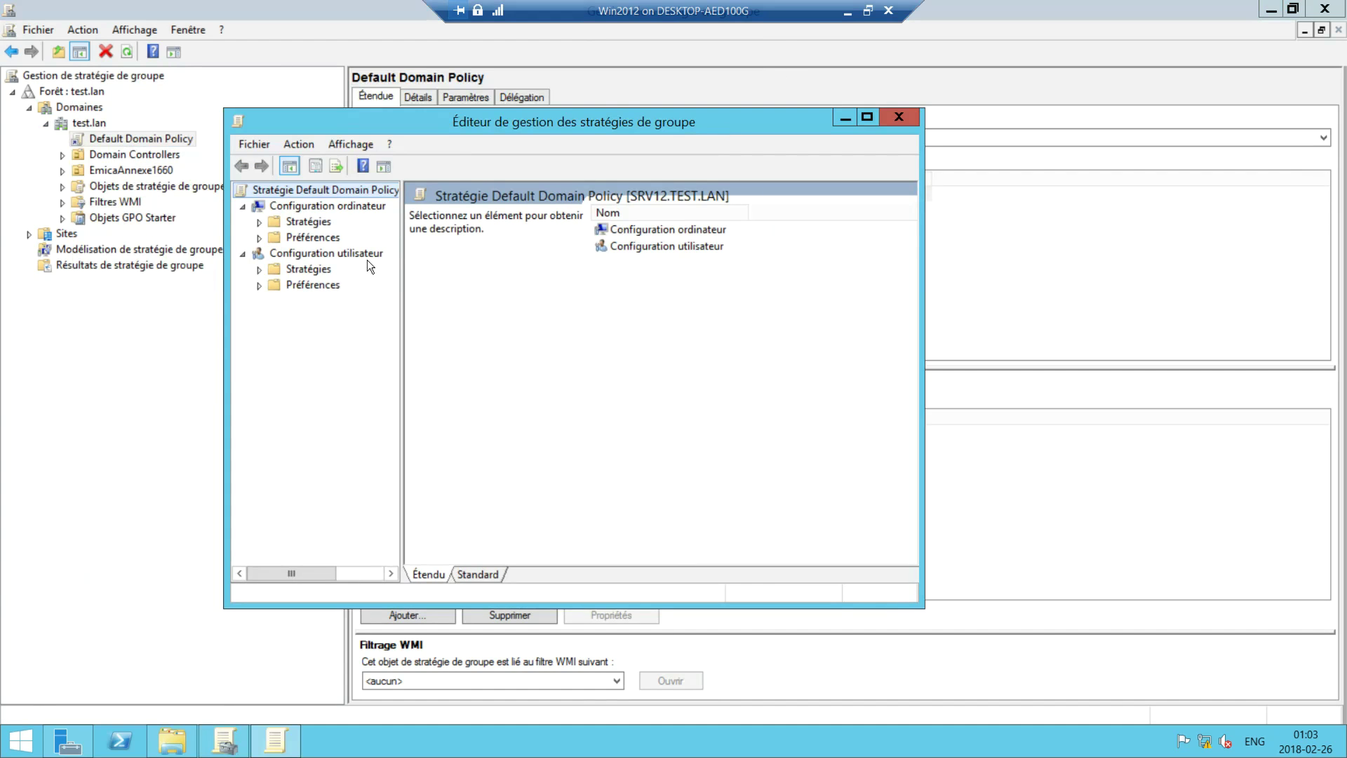
left_click_drag(402, 264, 465, 267)
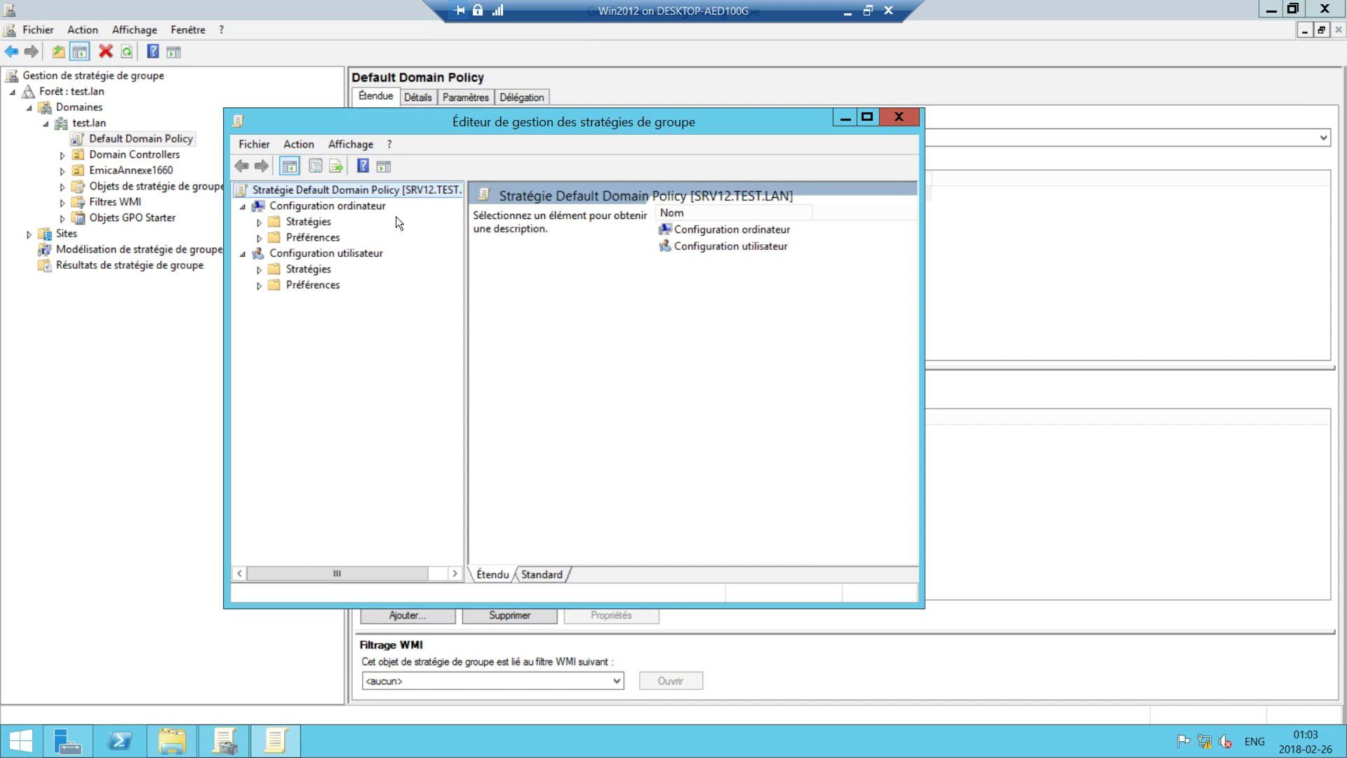
left_click(259, 222)
left_click(276, 269)
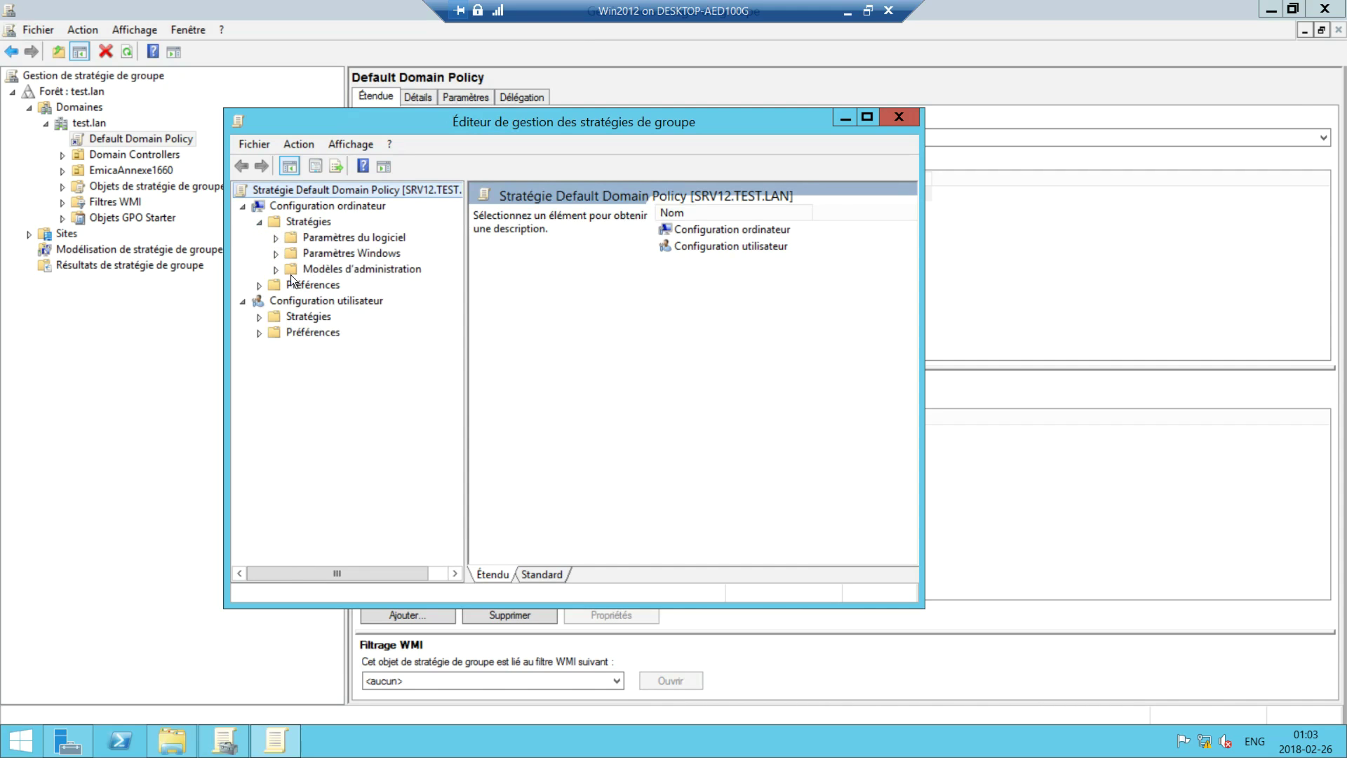
left_click(868, 118)
left_click_drag(235, 234, 321, 232)
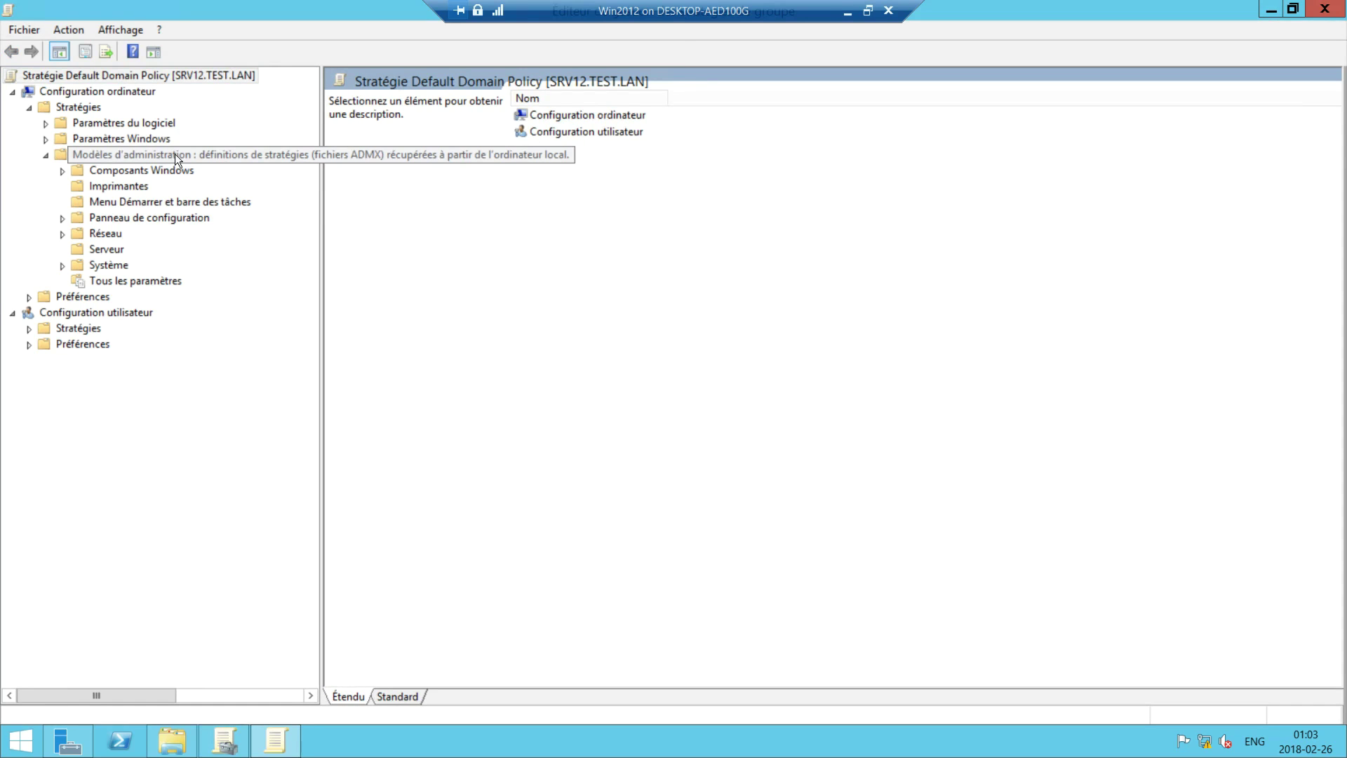
left_click(63, 266)
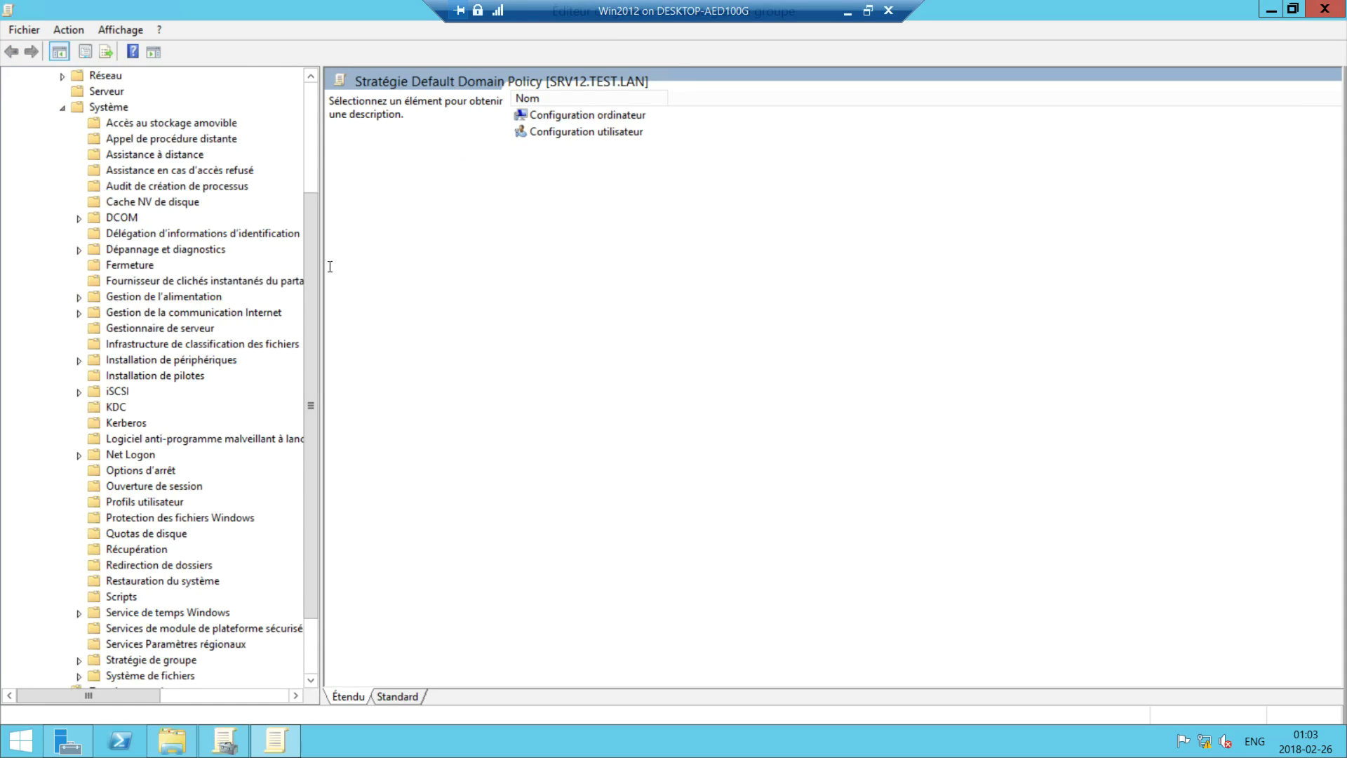
left_click_drag(323, 263, 386, 356)
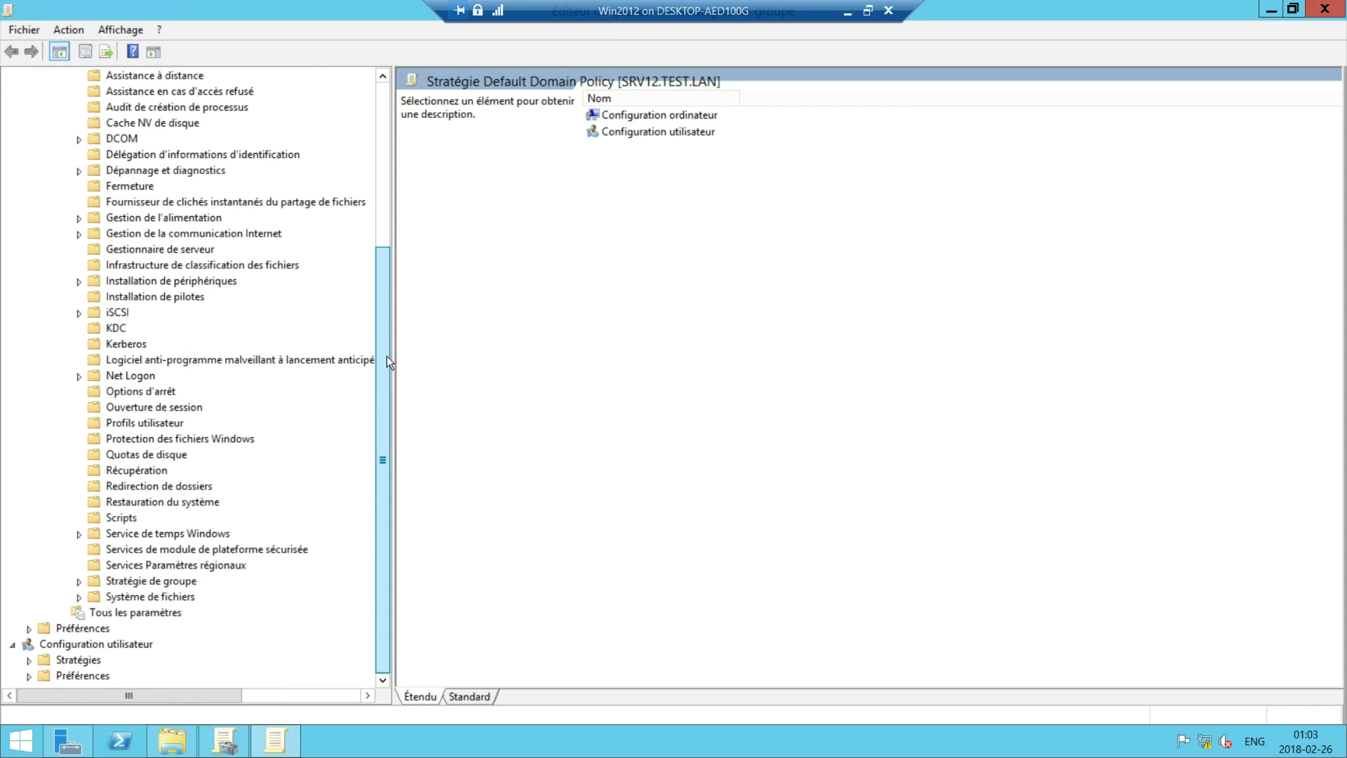
left_click(144, 423)
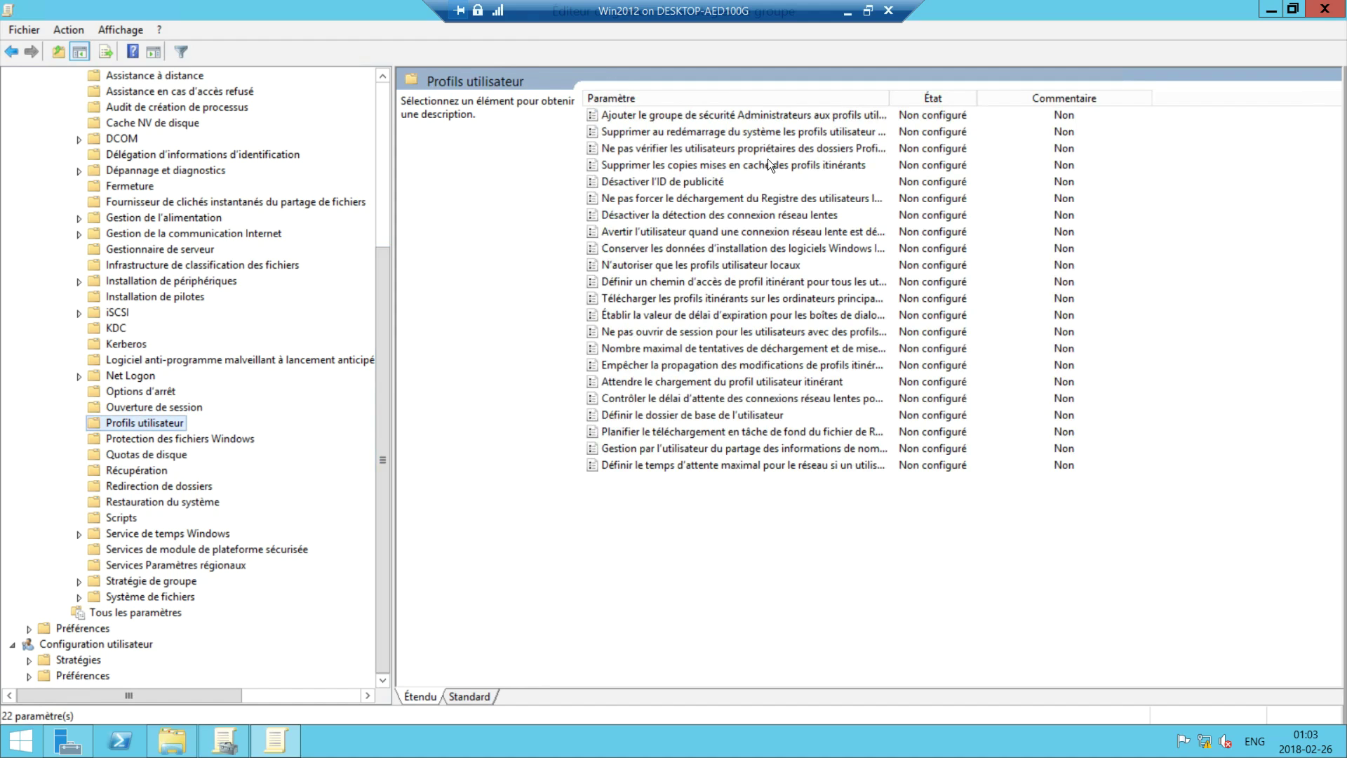
left_click(468, 697)
left_click_drag(704, 79, 882, 80)
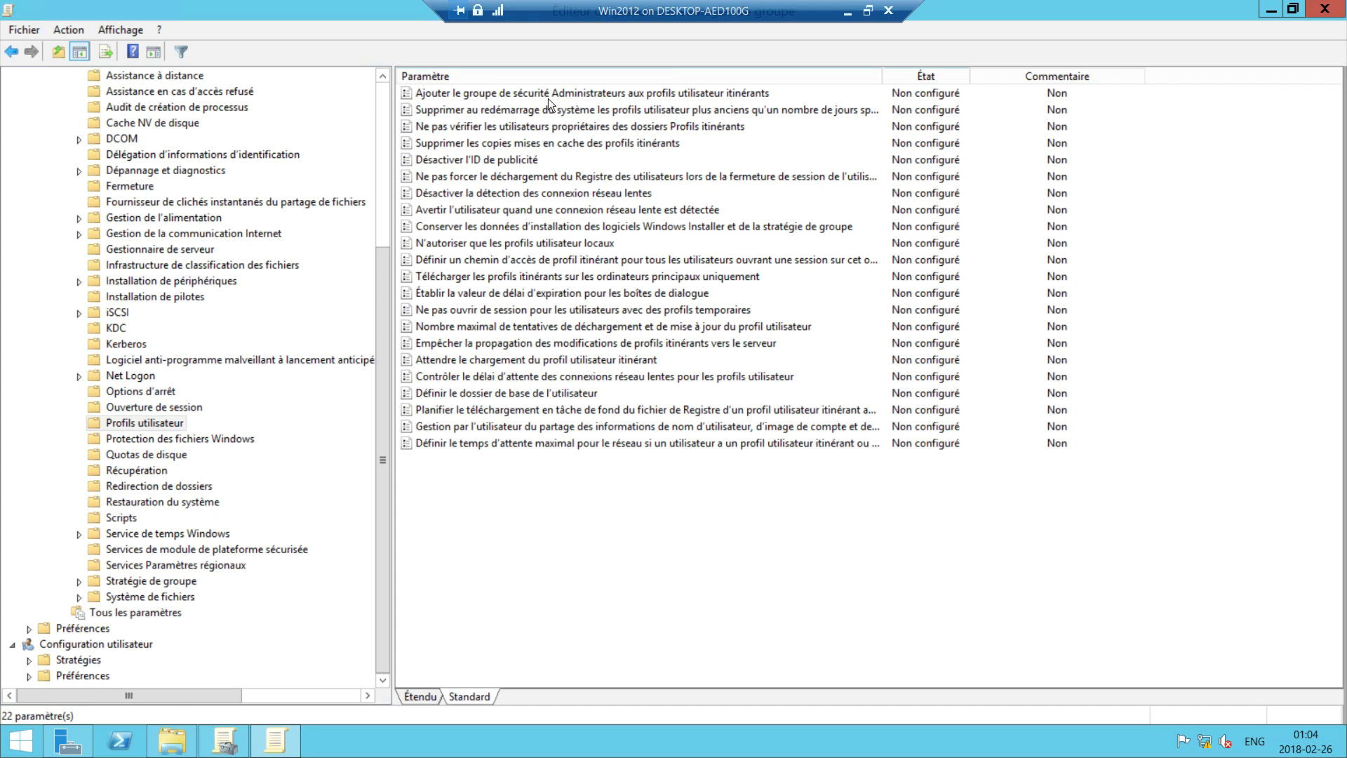
Set the policy Ajouter le groupe de sécurité Administrateurs aux profils utilisateur itinérants to Activé.
double_click(640, 95)
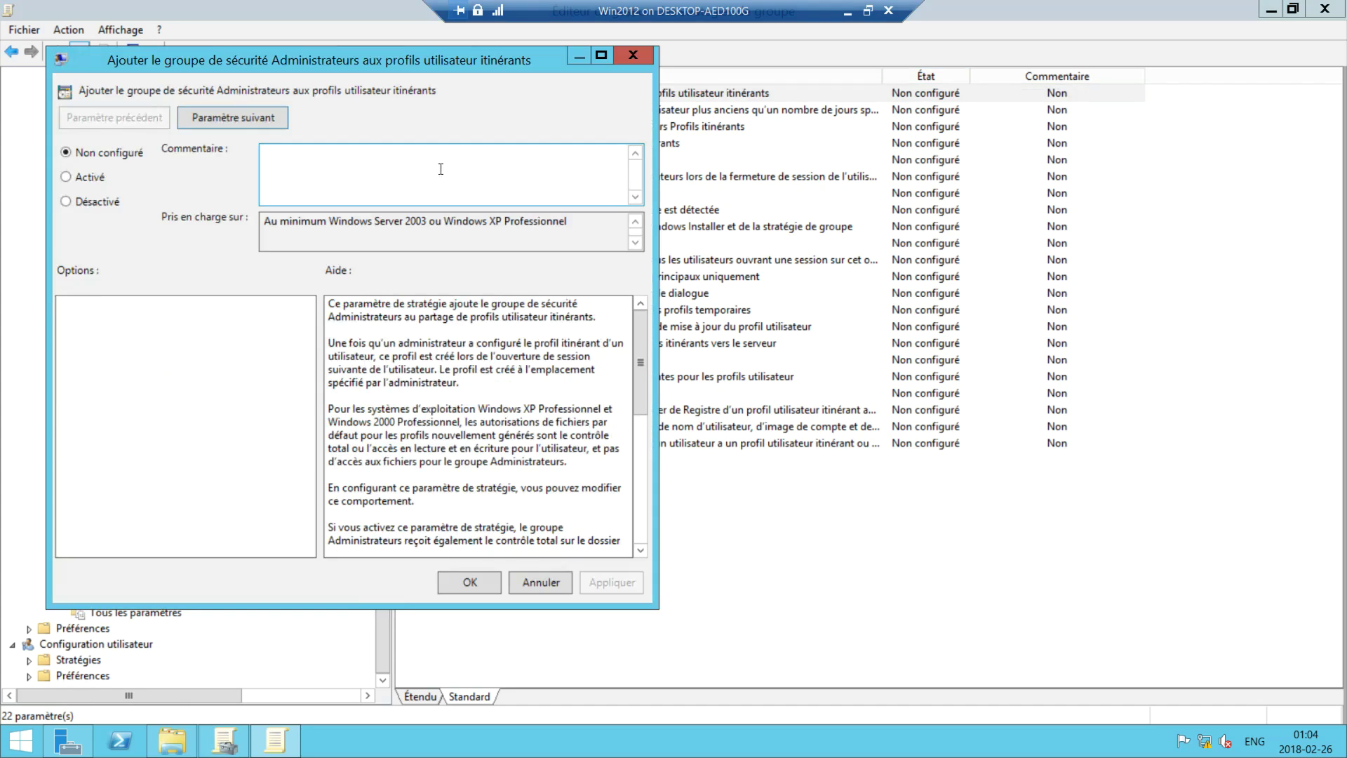
left_click(90, 178)
left_click(612, 586)
left_click(536, 585)
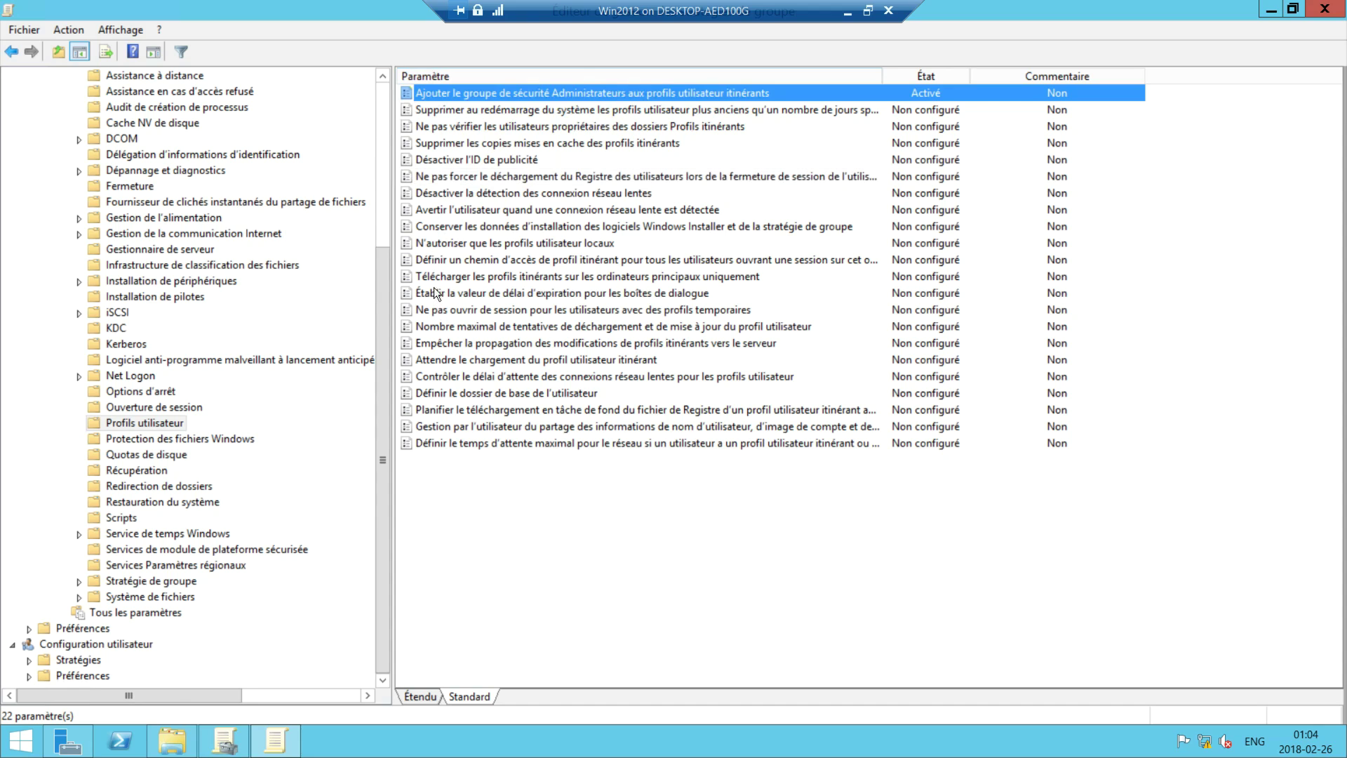
Enable the policy defining a roaming profile path for all users of the computer, with the path \\192.168.0.1\Profil$\%username%.
double_click(578, 262)
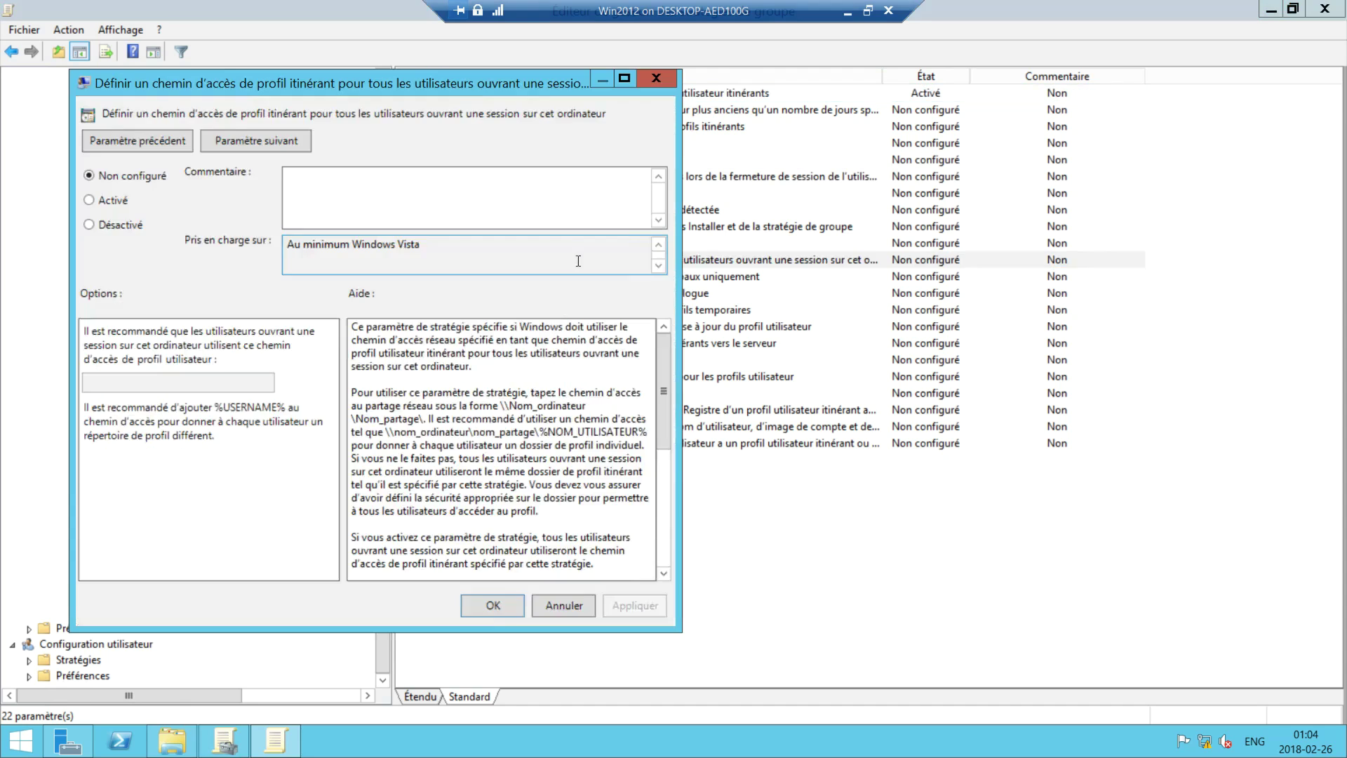
left_click(118, 201)
left_click(171, 379)
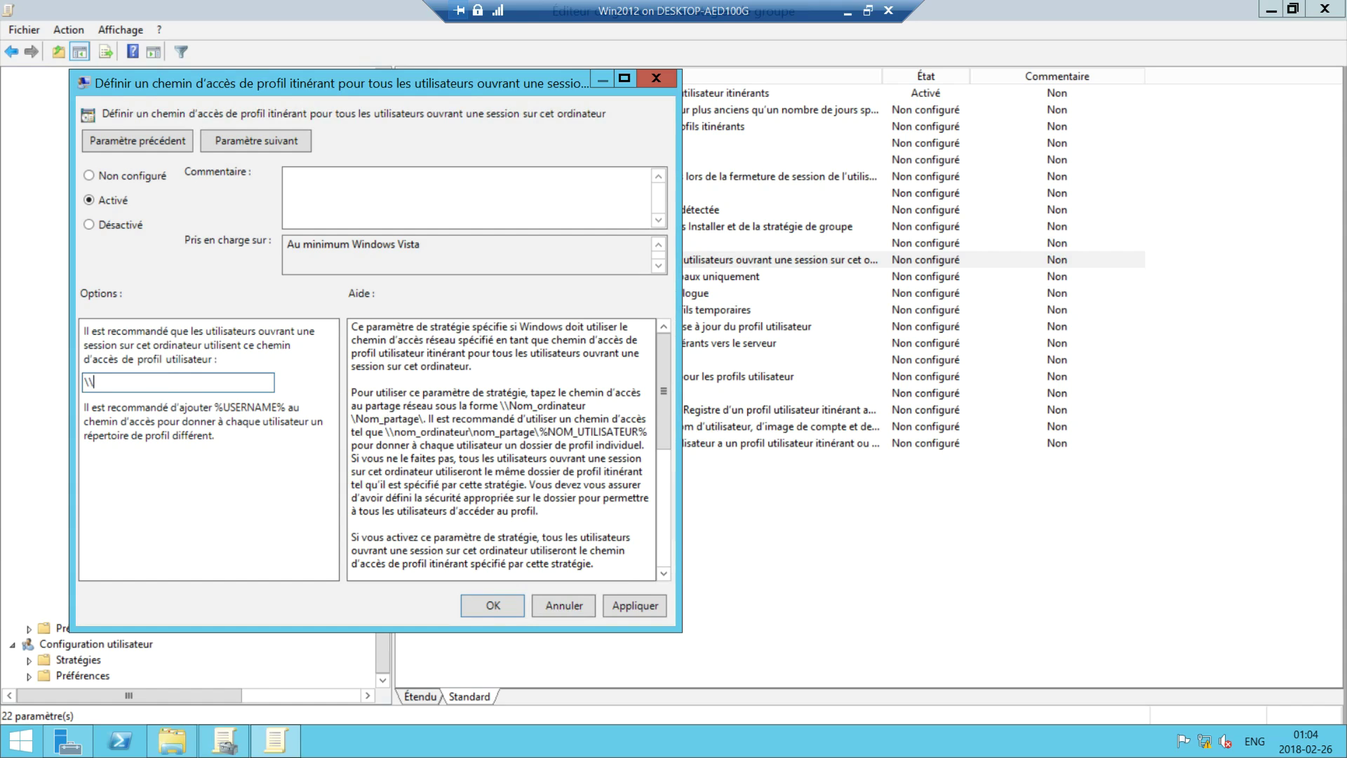
type("\\\\192.168")
type(".0")
type(".1")
type("\\Profil")
type("$")
type("\\%%")
type("username%")
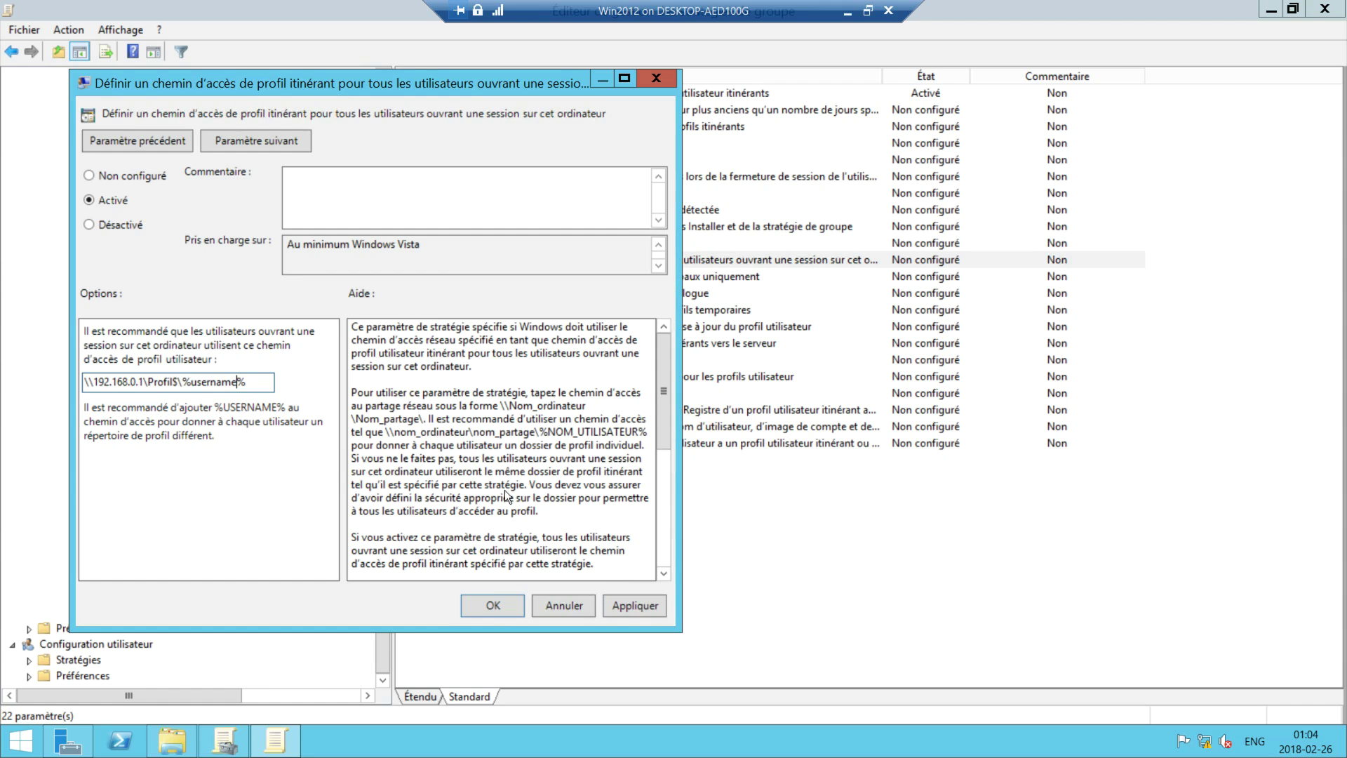
left_click(635, 604)
left_click(494, 604)
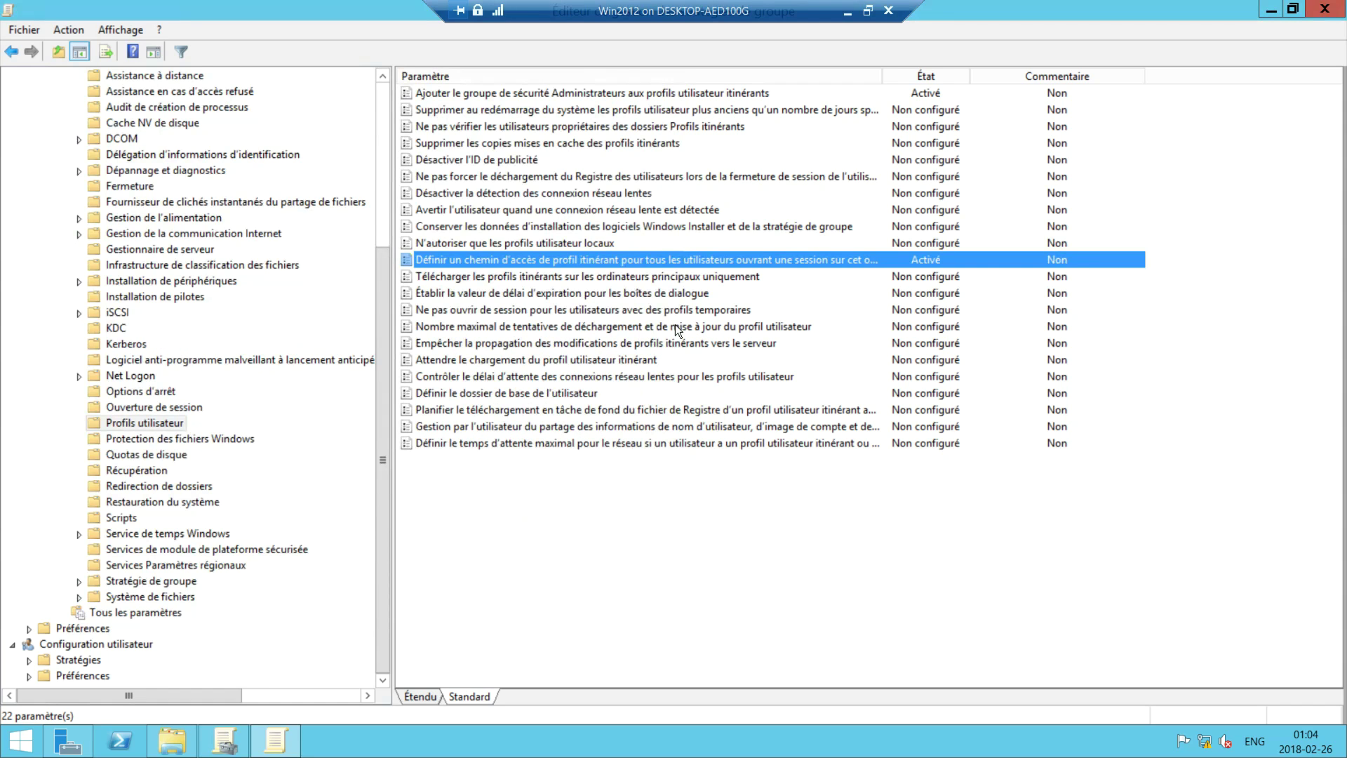
Set the policy Ne pas ouvrir de session pour les utilisateurs avec des profils temporaires to Activé.
double_click(474, 311)
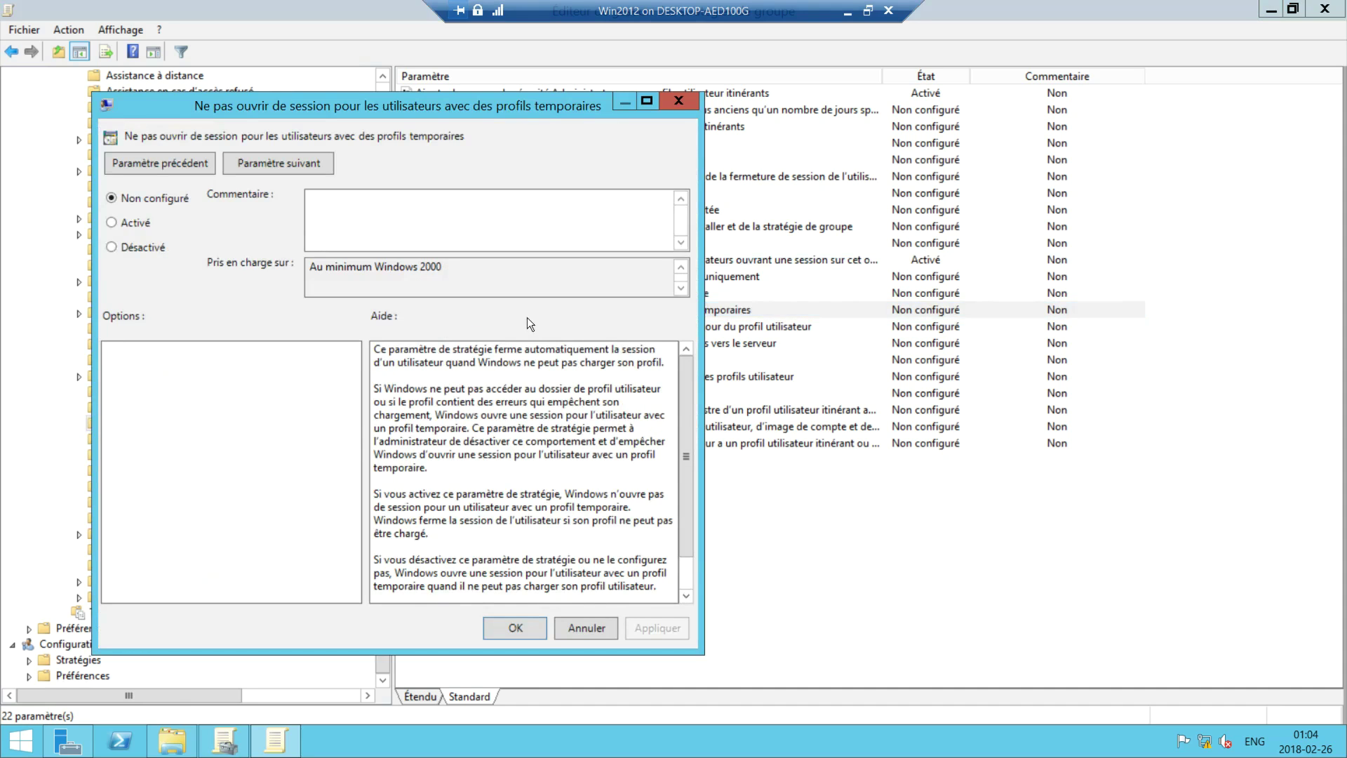
left_click(124, 221)
left_click(644, 630)
left_click(523, 627)
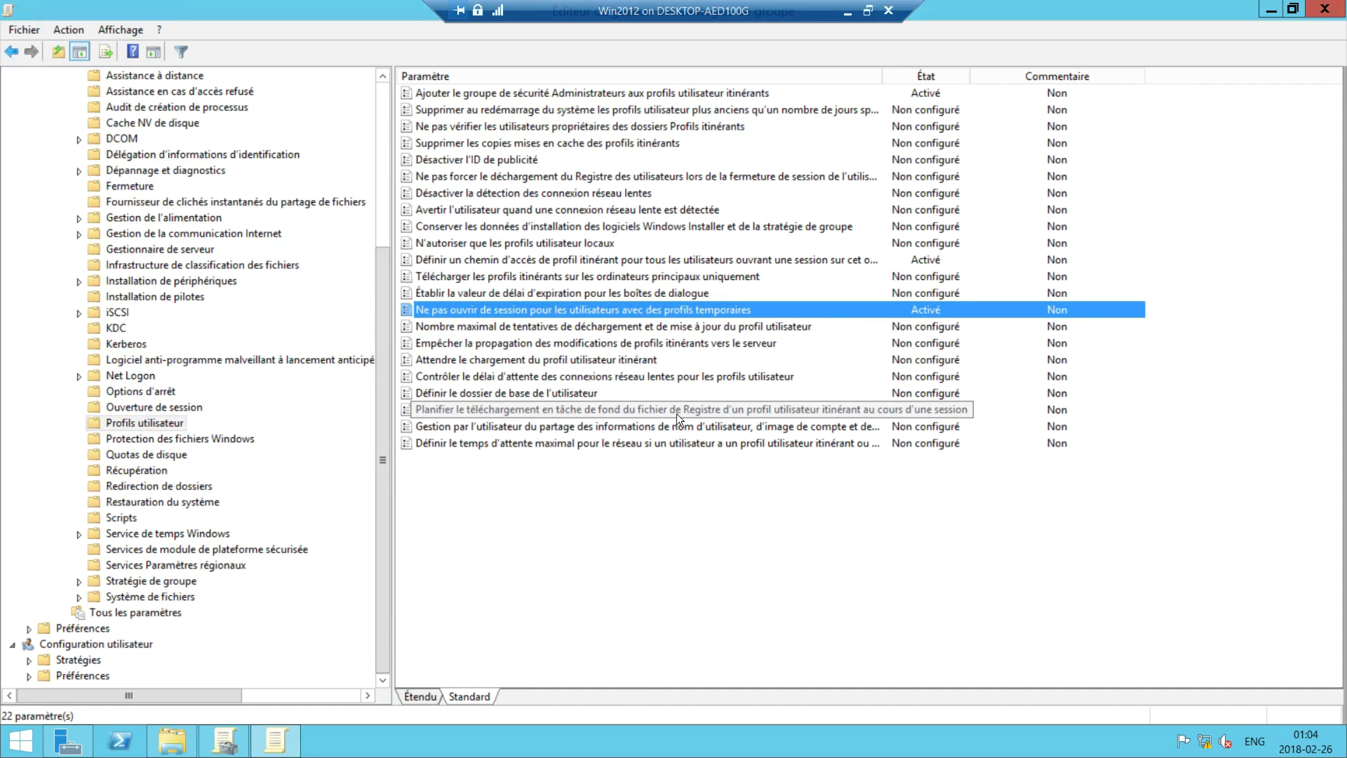
Set the policy Attendre le chargement du profil utilisateur itinérant to Activé.
double_click(602, 361)
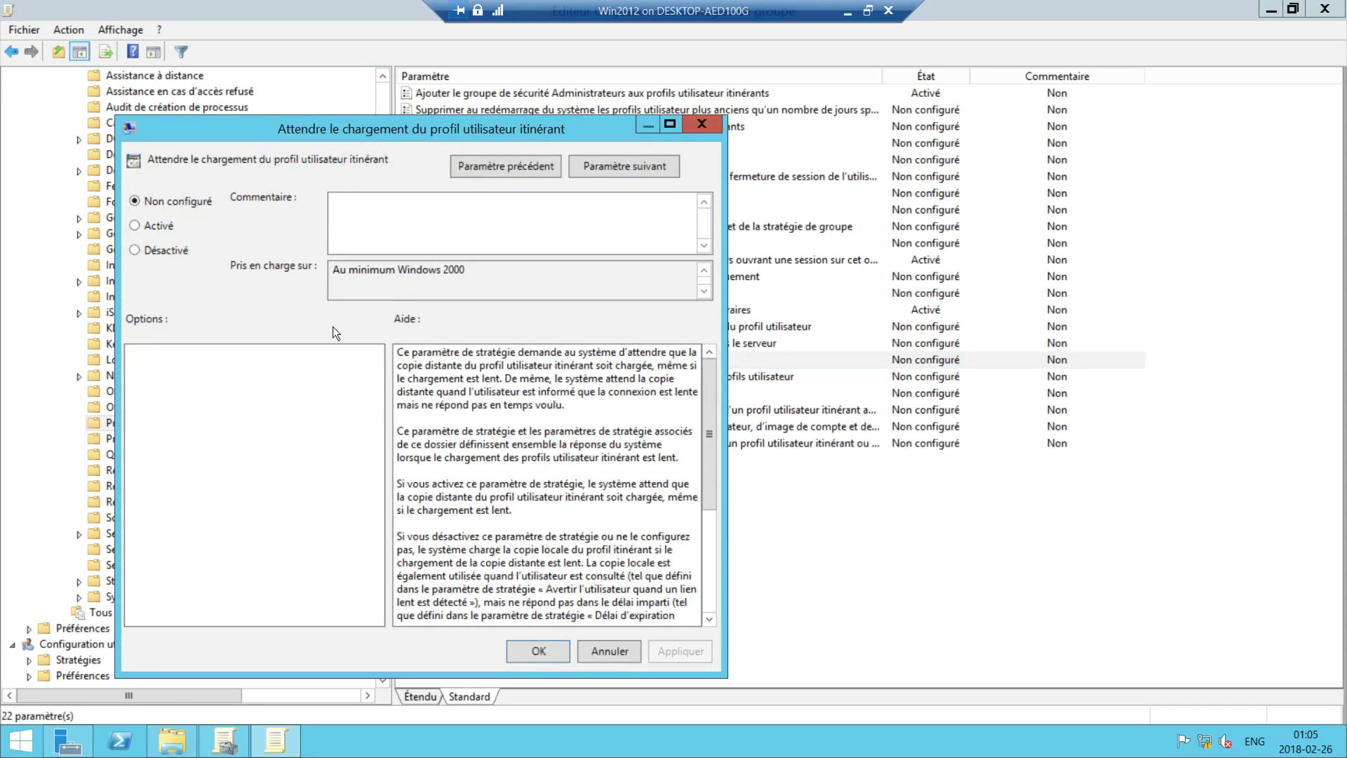
left_click(149, 223)
left_click(689, 658)
left_click(550, 654)
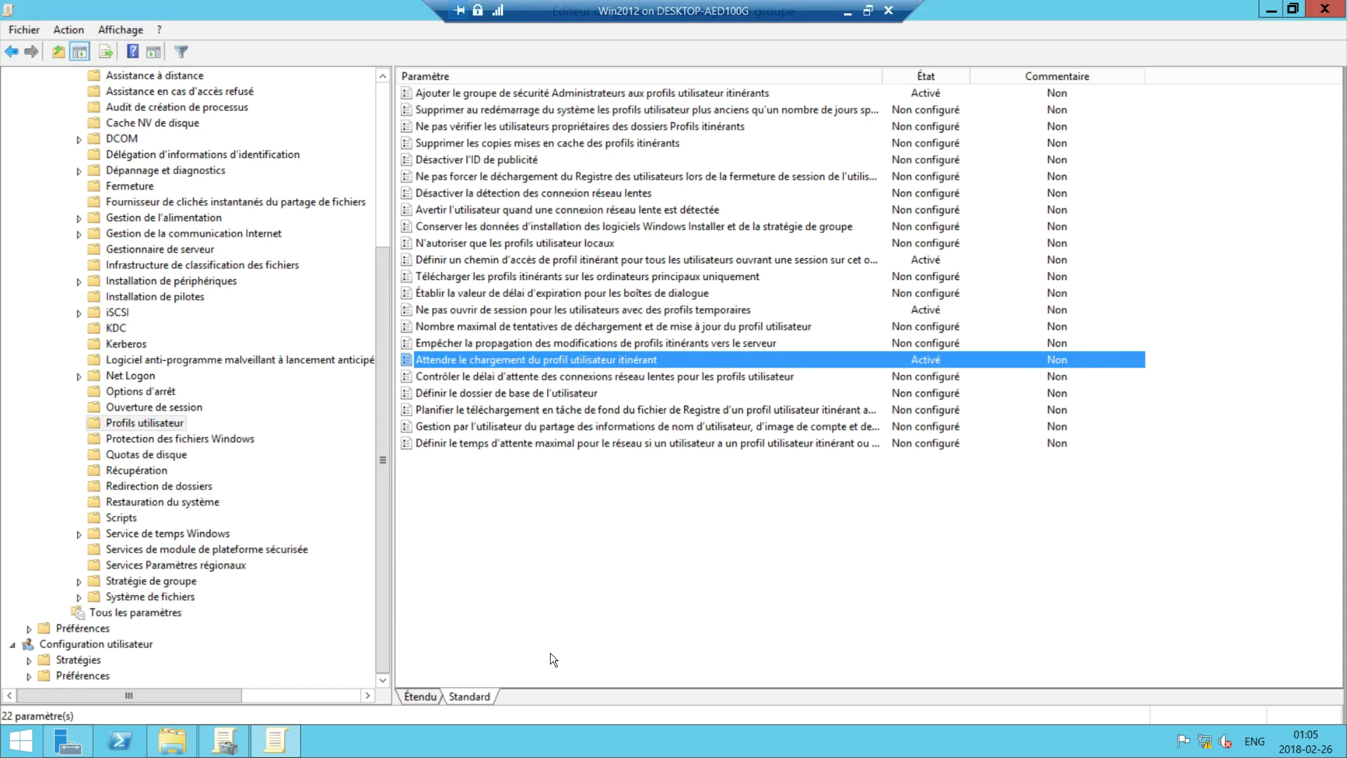
Close the policy editor and group policy console, and bring back the Partage (D:) folder window.
left_click(1327, 9)
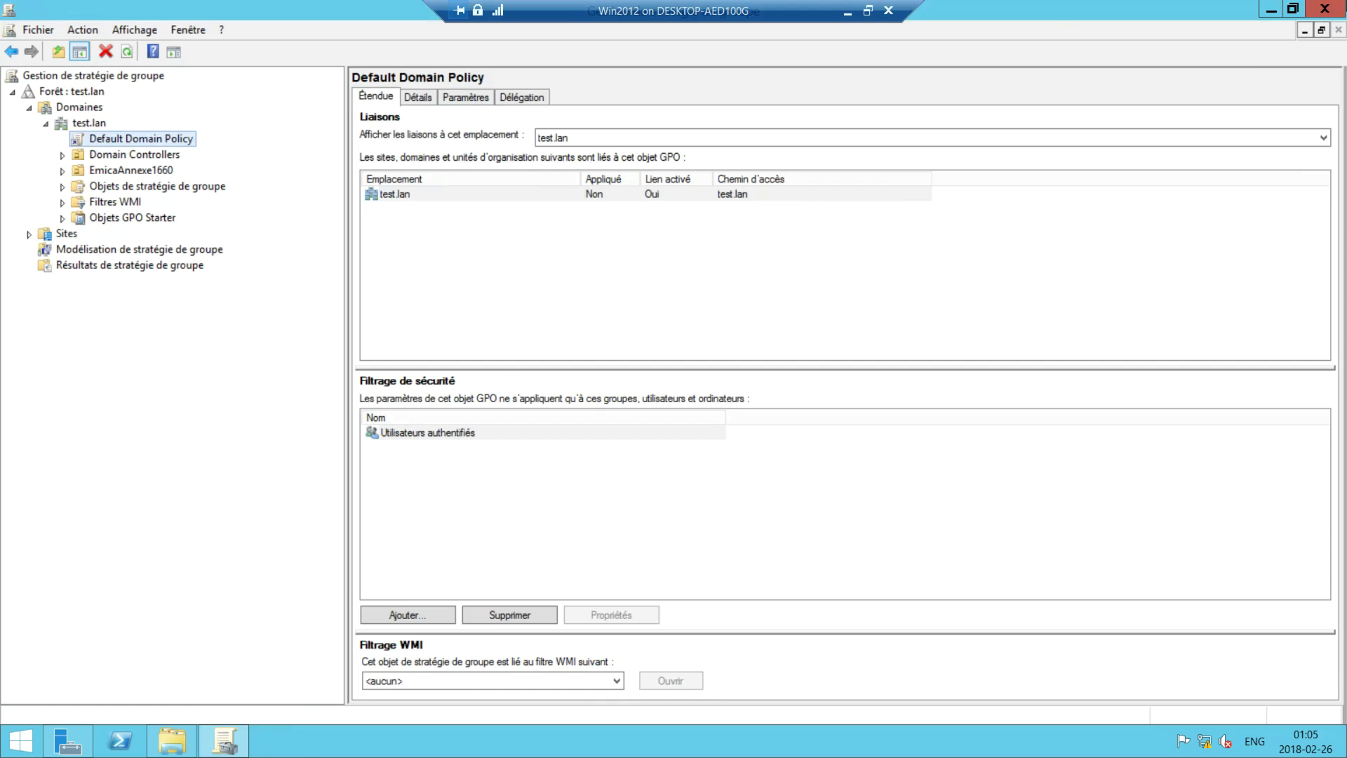
left_click(1325, 9)
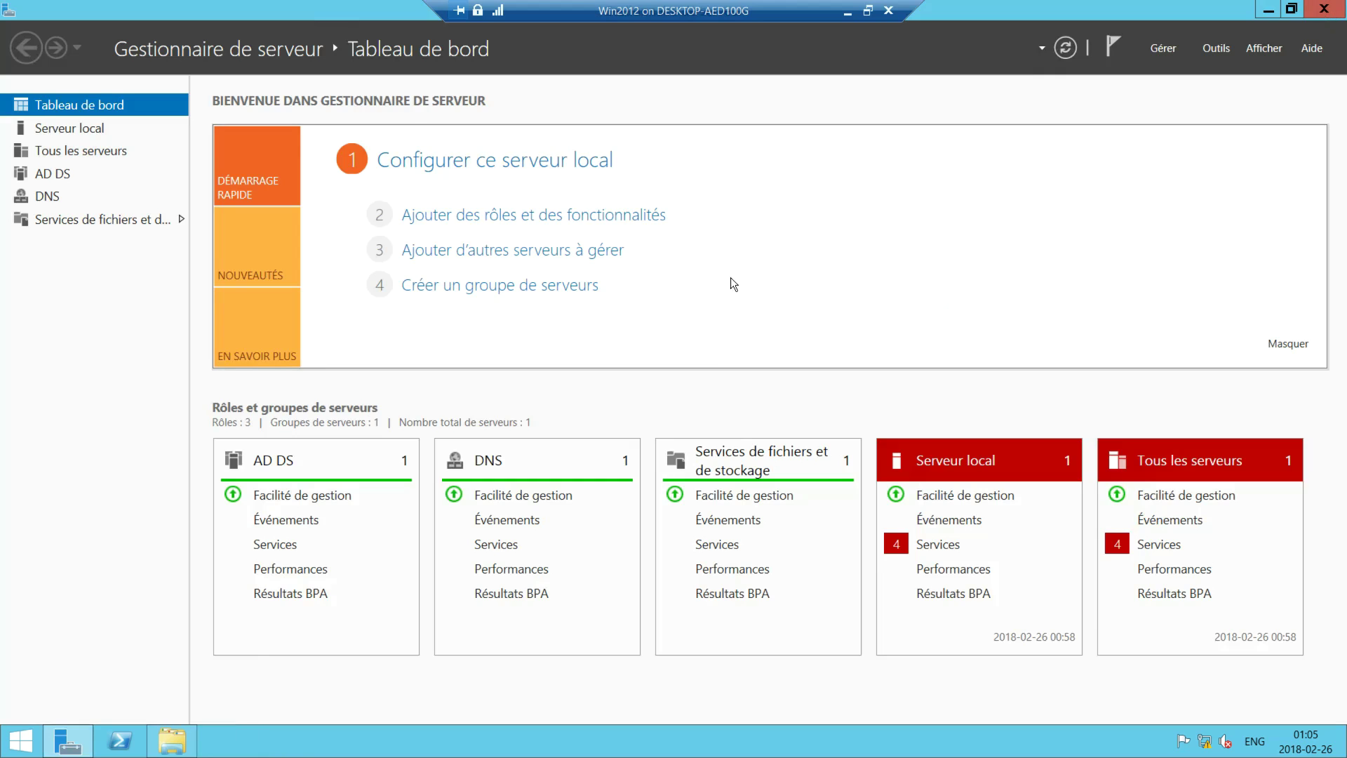
left_click(172, 741)
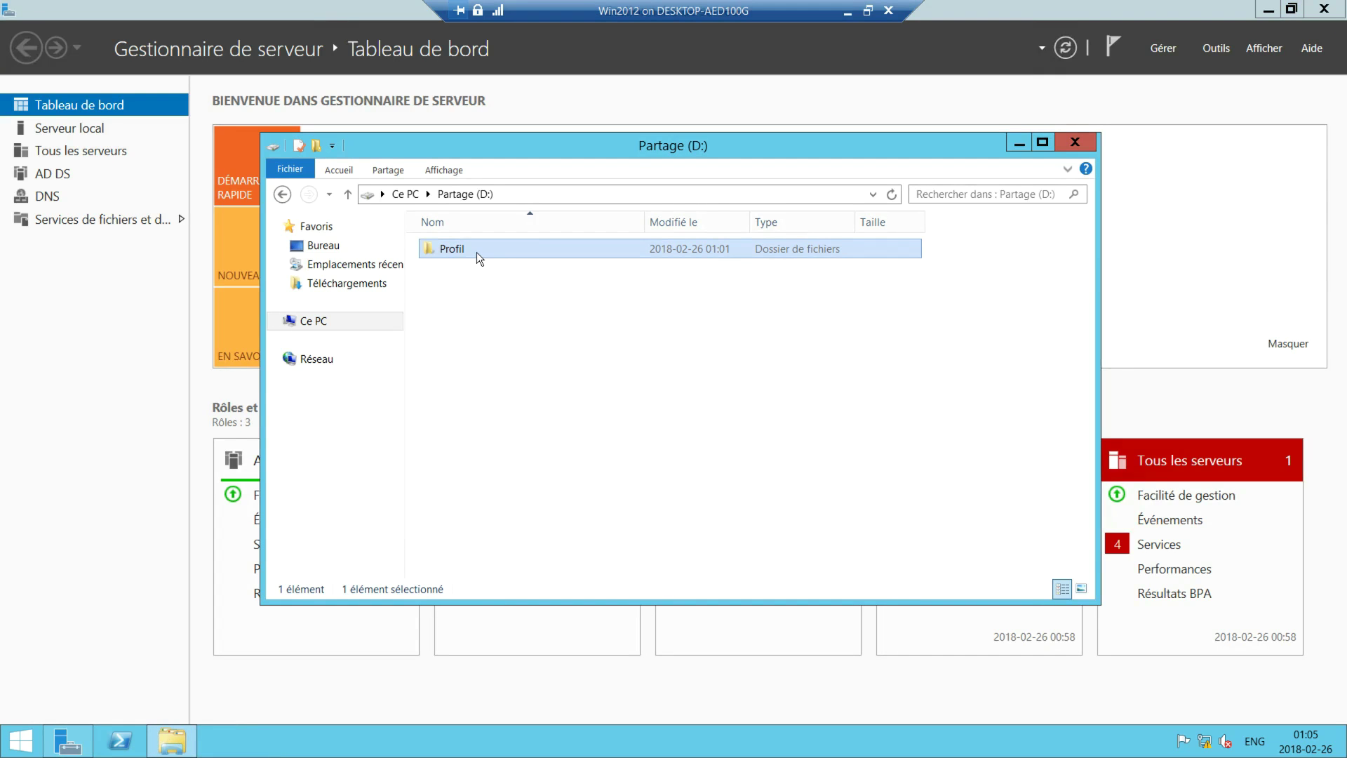